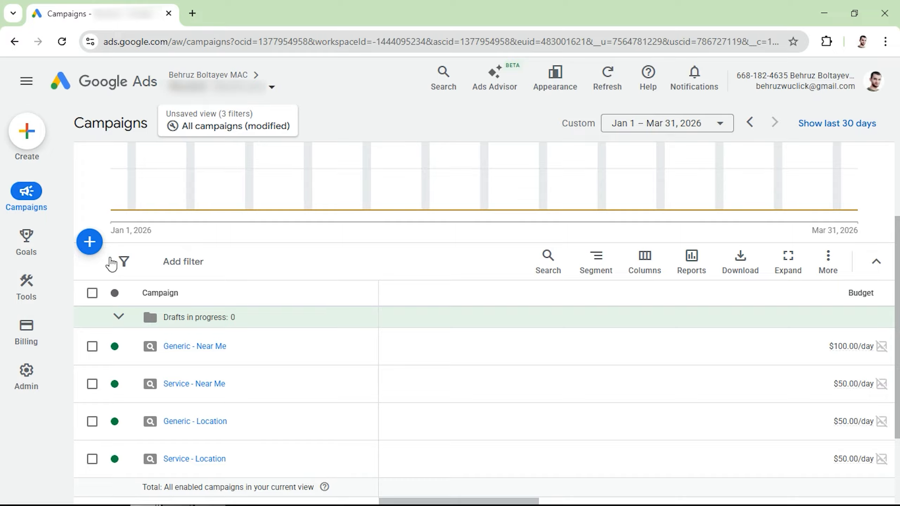
Open Keyword Planner in a separate browser tab while keeping the campaigns page open.
mouse_move(28, 284)
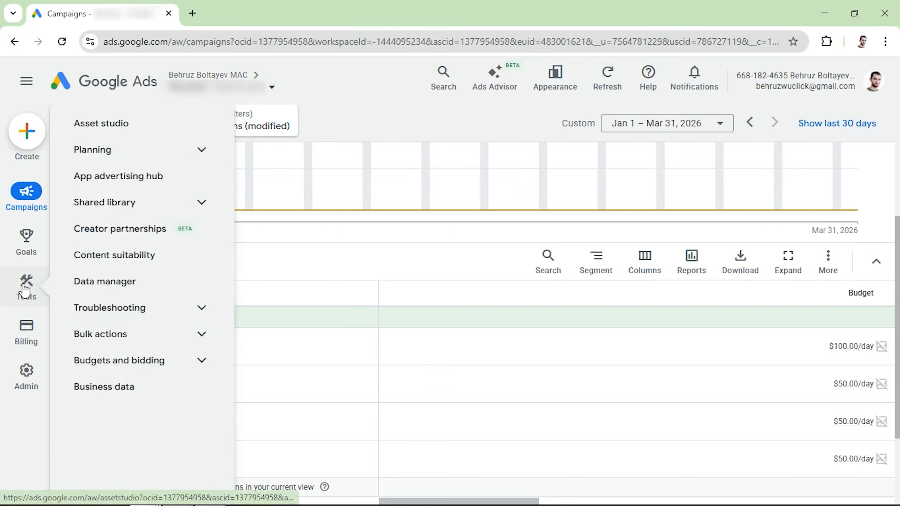
left_click(96, 156)
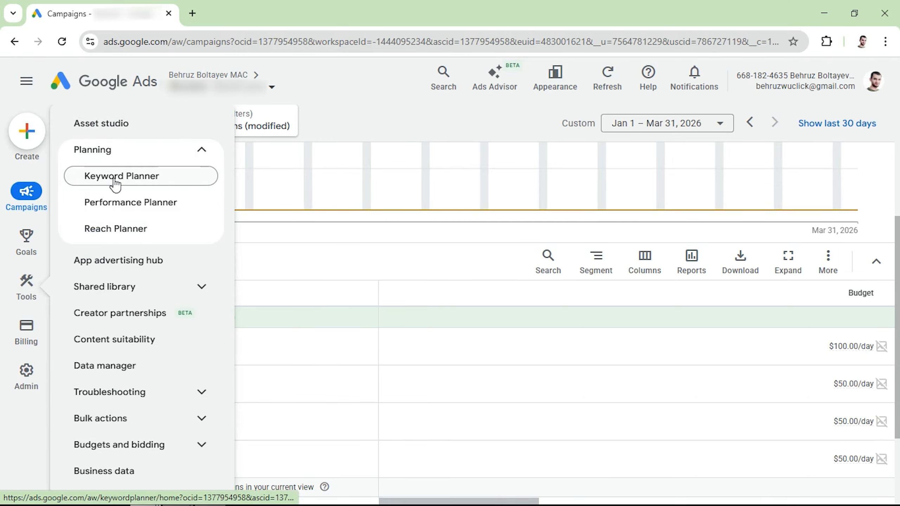
right_click(126, 183)
left_click(166, 196)
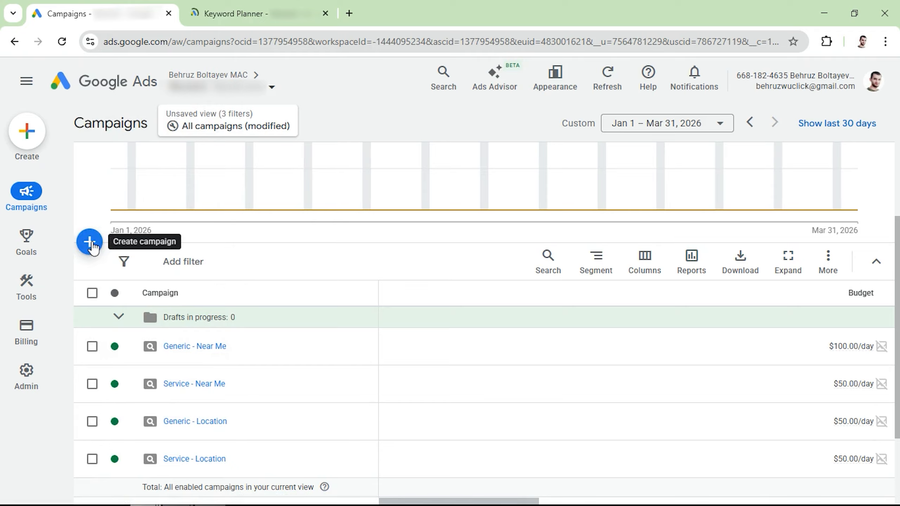
Start creating a new campaign and choose Leads as its objective.
left_click(91, 248)
left_click(123, 253)
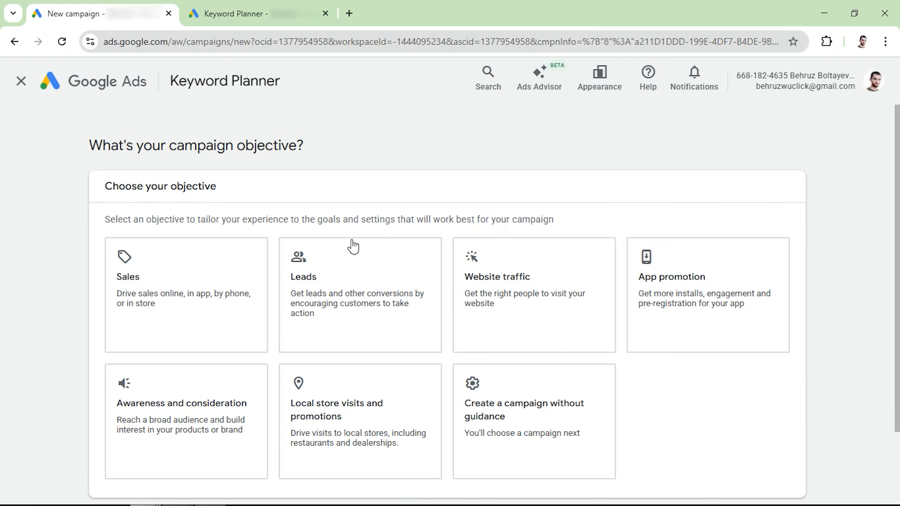
scroll(369, 258, "down", 1)
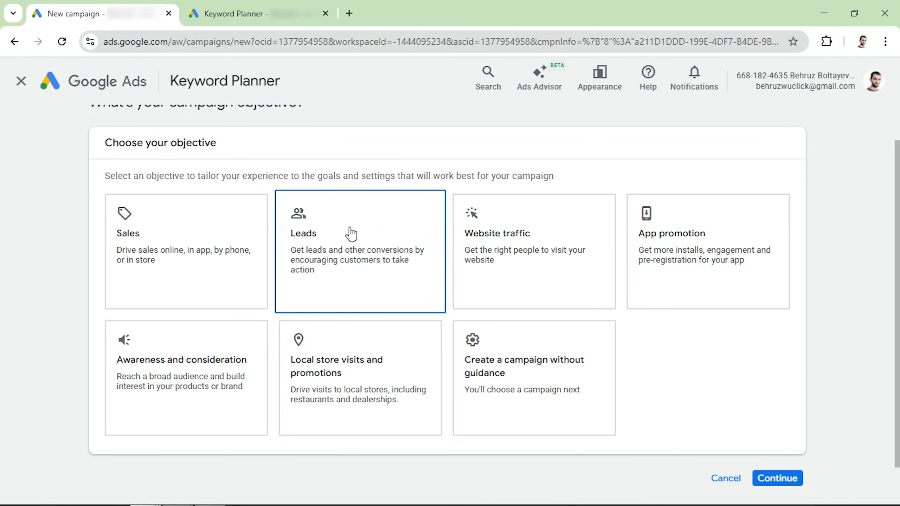
left_click(343, 237)
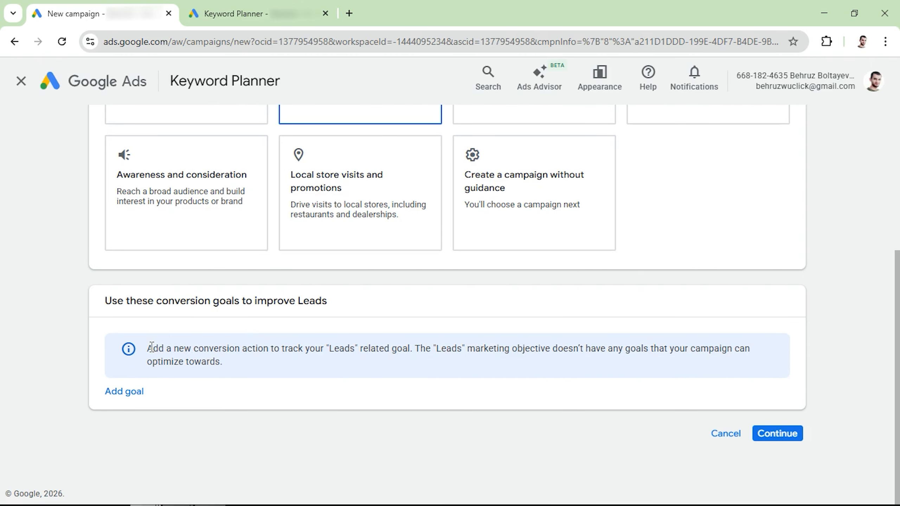
Add Phone call leads as the campaign's conversion goal and continue to the campaign type selection.
left_click(129, 393)
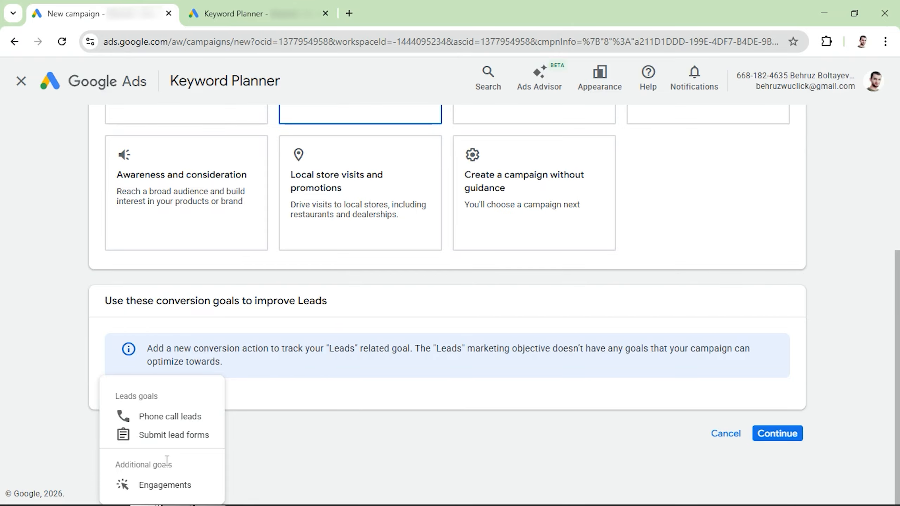
left_click(159, 416)
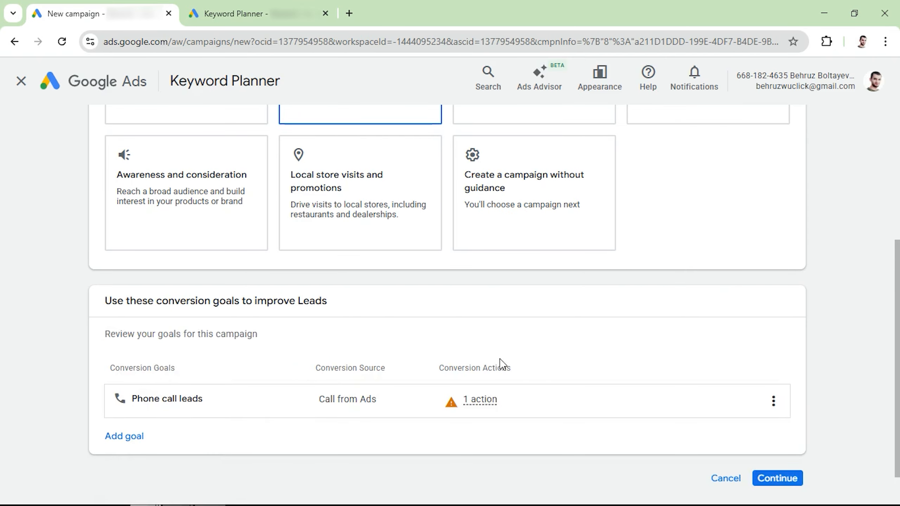
scroll(500, 364, "down", 1)
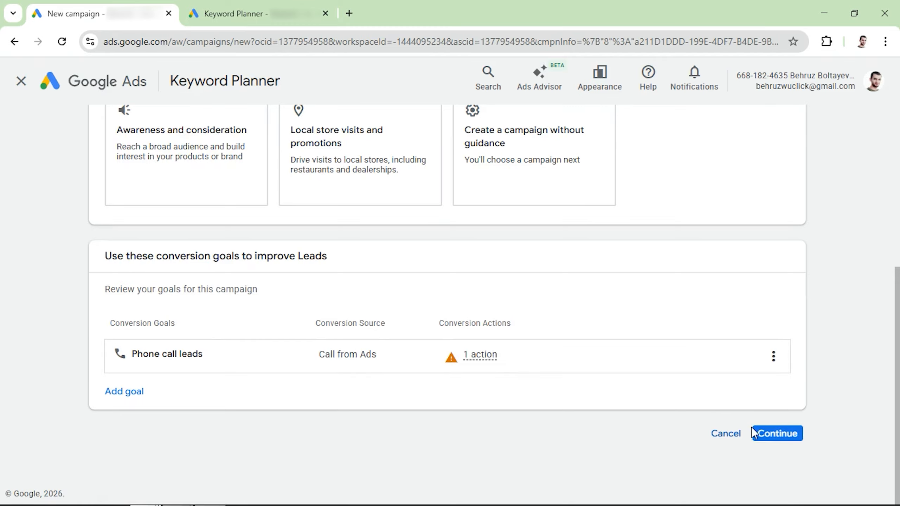
left_click(769, 431)
Select Search as the campaign type for the leads campaign.
scroll(283, 310, "down", 5)
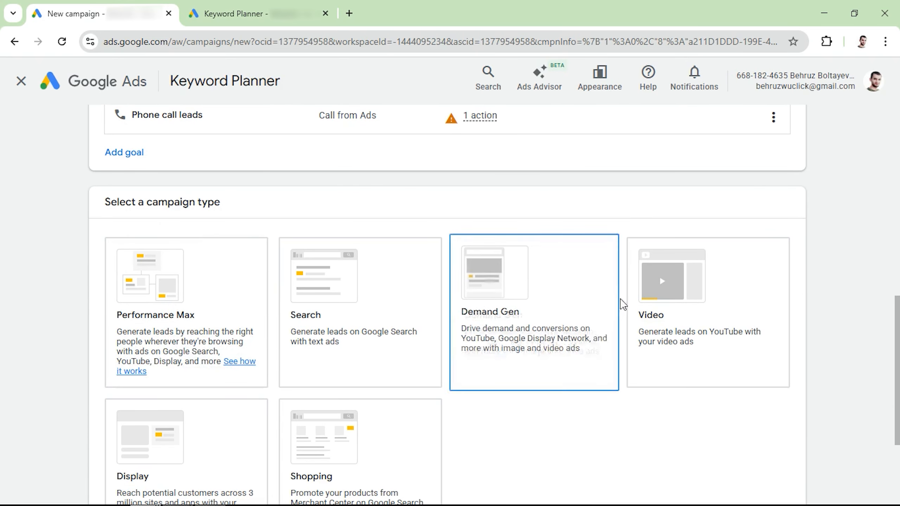
scroll(337, 326, "down", 1)
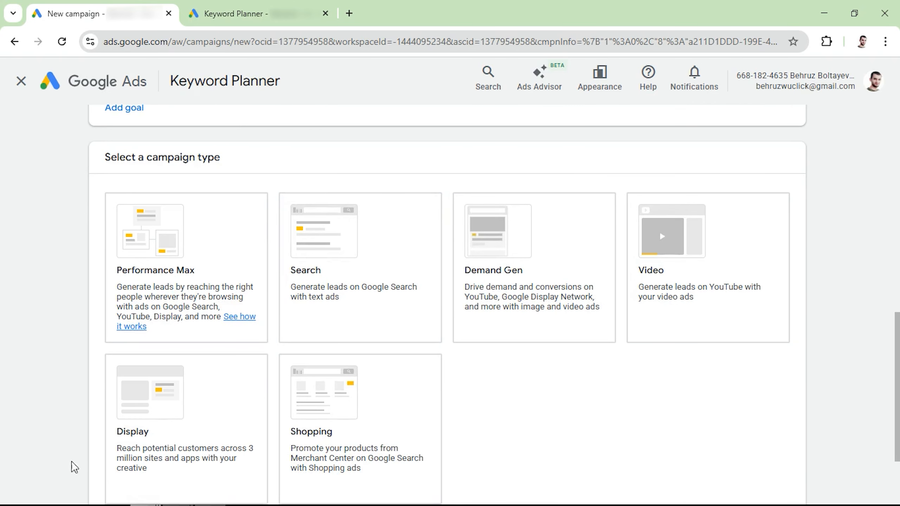
scroll(365, 434, "down", 1)
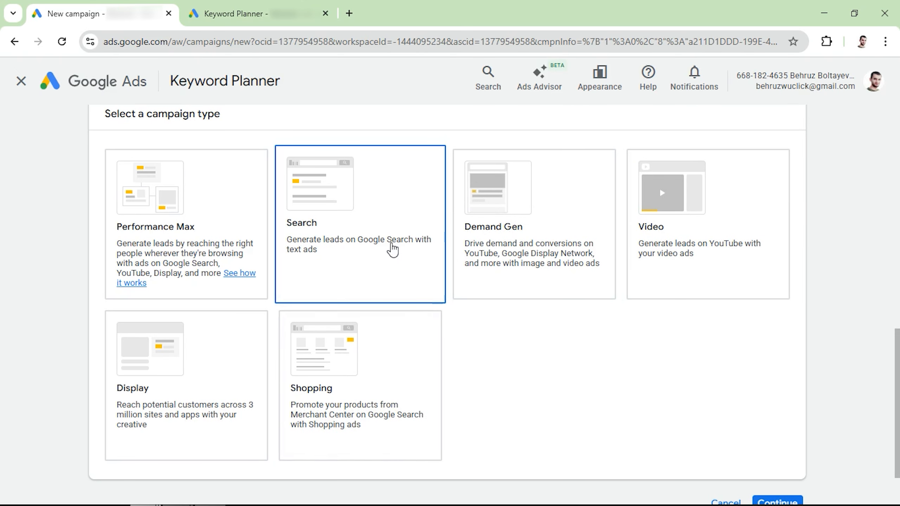
left_click(375, 235)
left_click(327, 230)
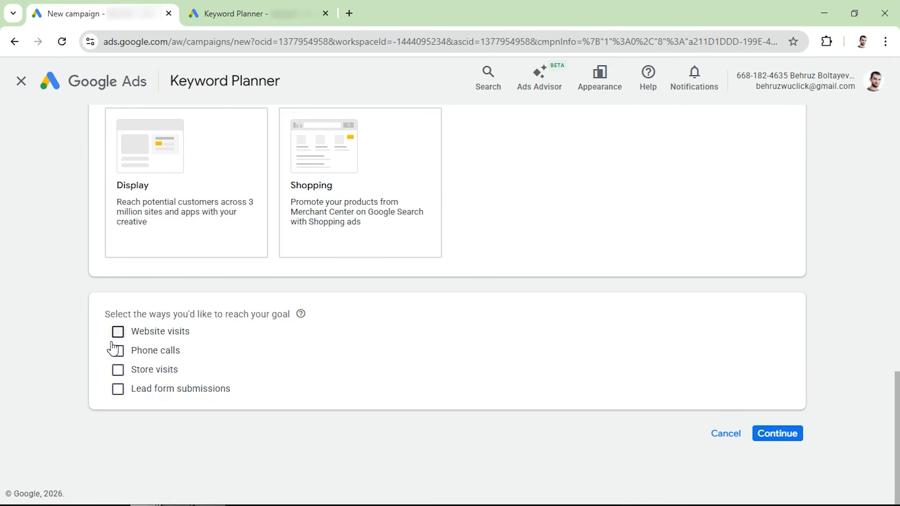
Choose Website visits and Phone calls as the ways to reach the goal, leaving their details blank, and continue.
left_click(117, 333)
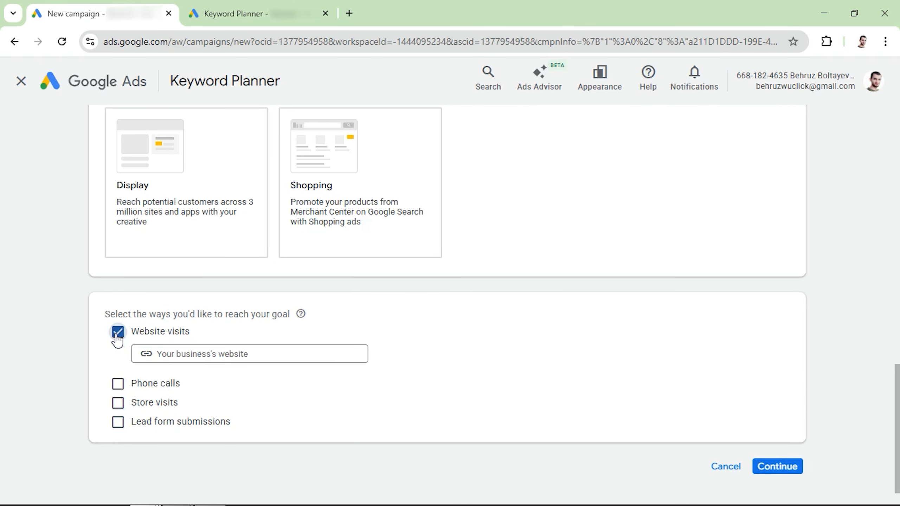
left_click(118, 384)
scroll(603, 336, "down", 2)
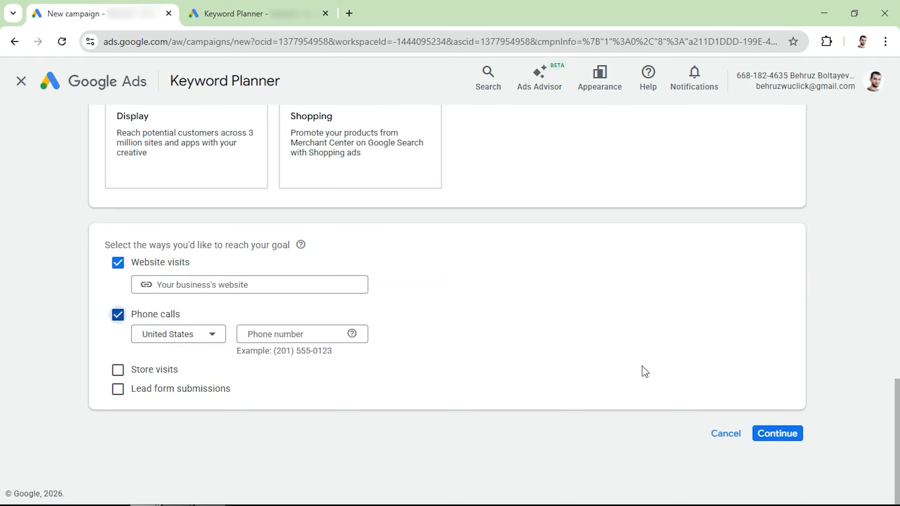
left_click(786, 438)
Name the campaign "Locksmith -services - NV" and start it as a new campaign instead of finishing a saved draft.
left_click(230, 361)
key("ctrl+a")
type("Locksmith ")
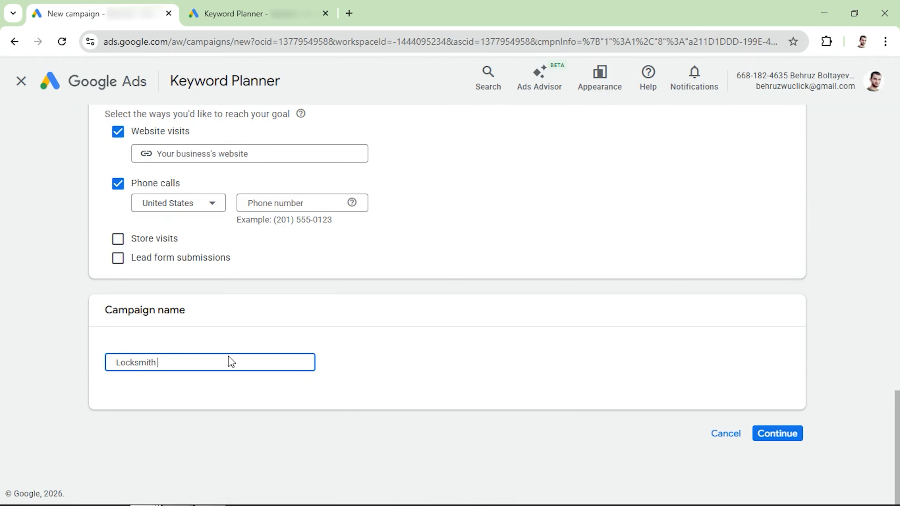
type("-services - NV")
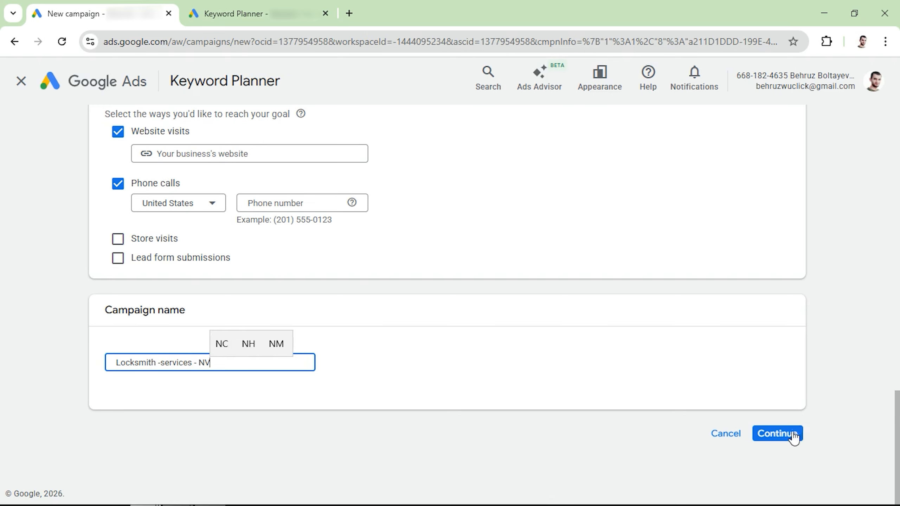
left_click(783, 436)
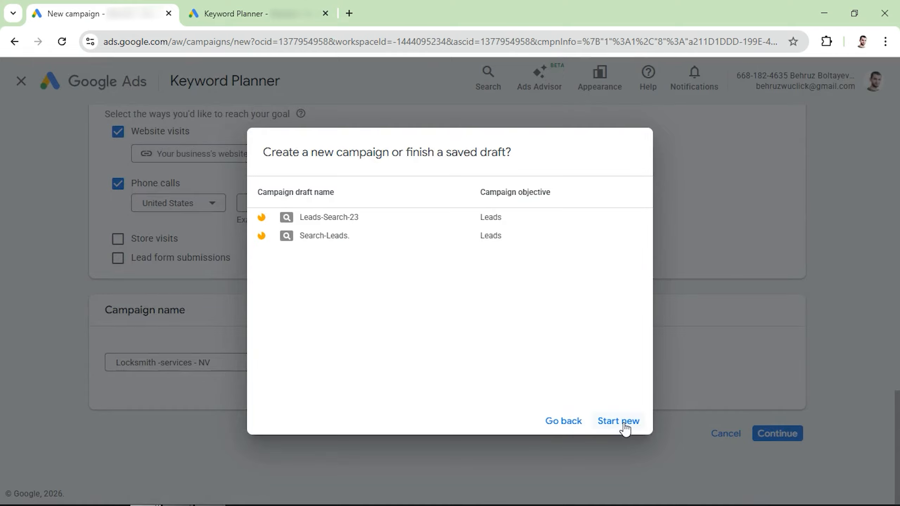
left_click(623, 424)
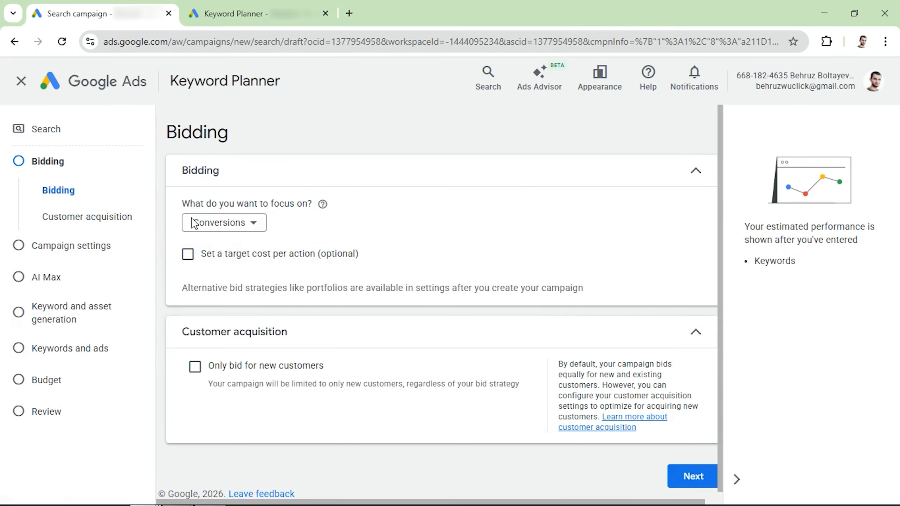
Set the bidding focus to Clicks and enable a maximum cost per click bid limit.
left_click(214, 223)
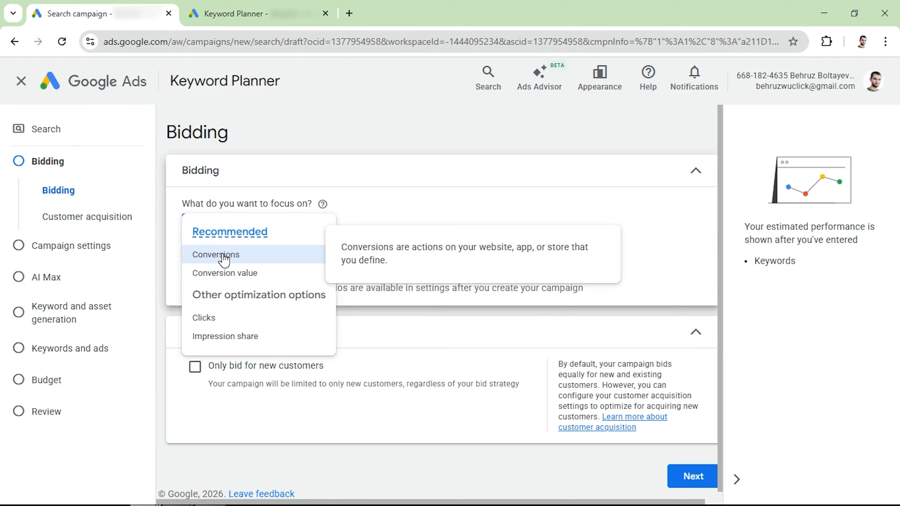
left_click(205, 318)
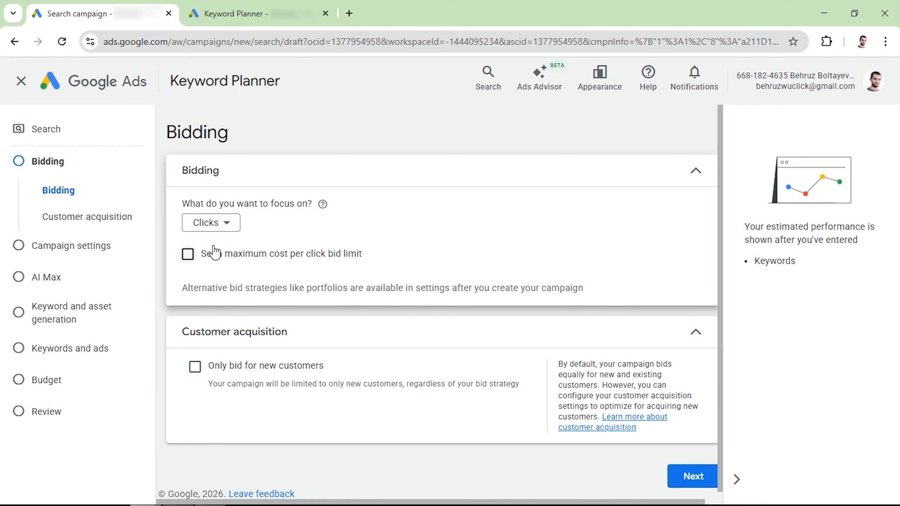
left_click(186, 258)
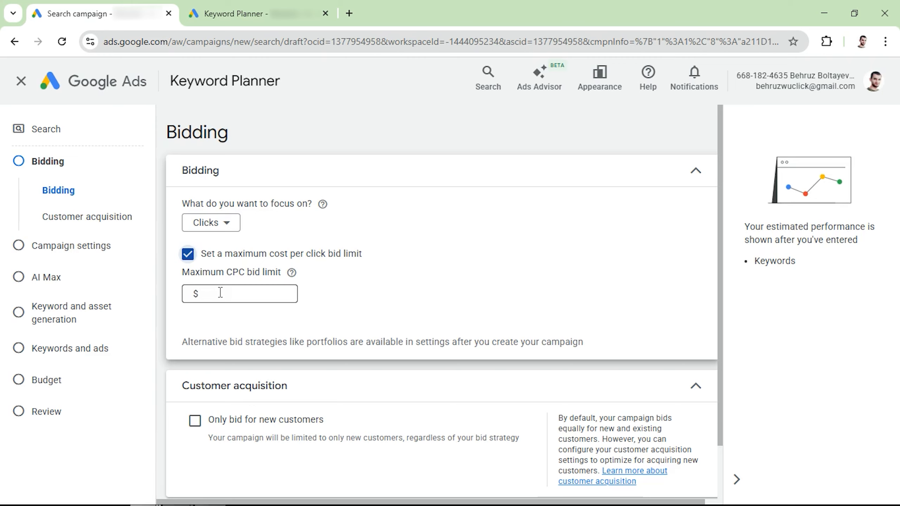
Switch to the Keyword Planner tab and discover new keyword ideas for "locksmith".
left_click(270, 5)
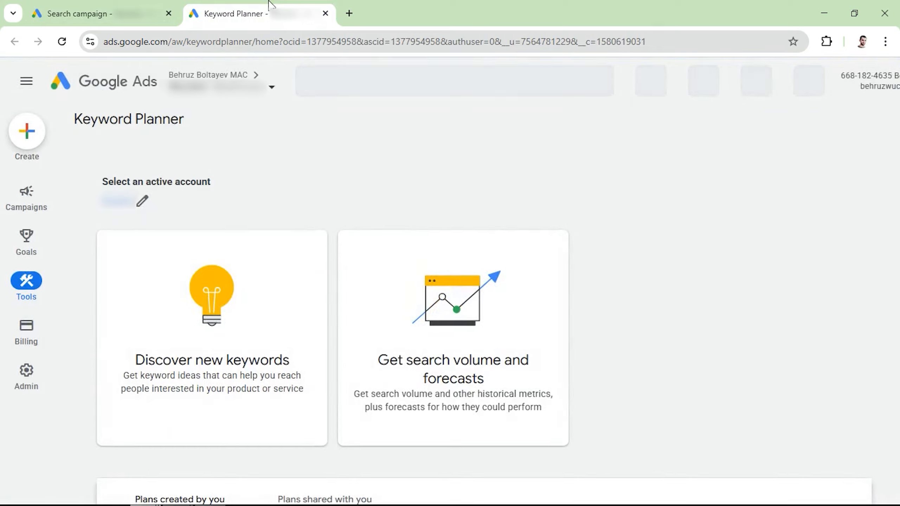
left_click(210, 323)
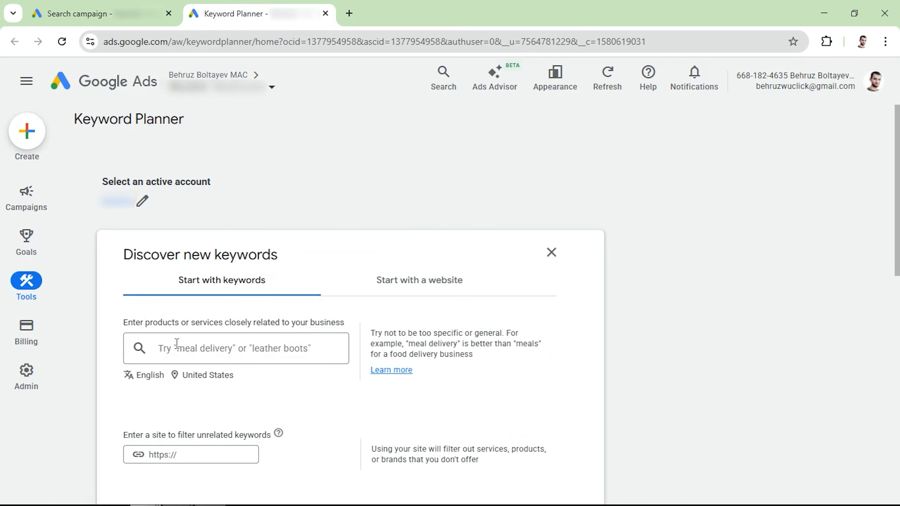
left_click(176, 343)
type("locksmith")
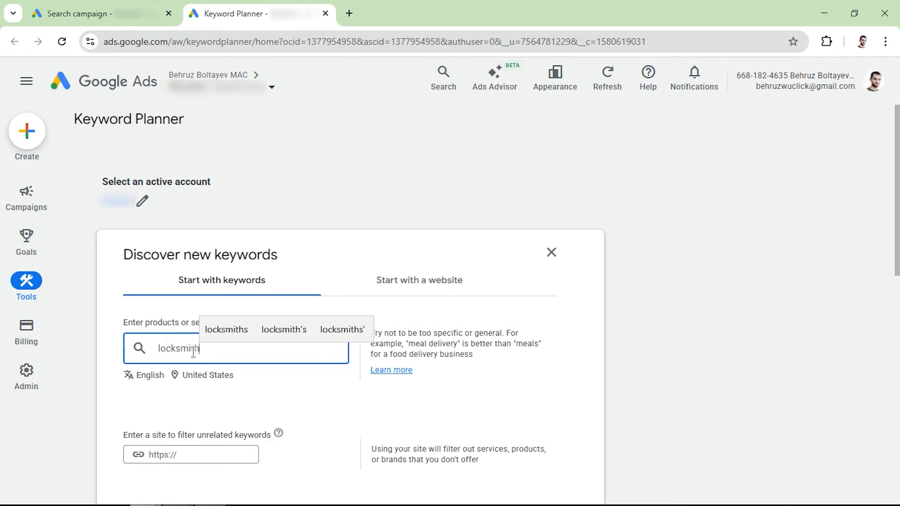
key("Return")
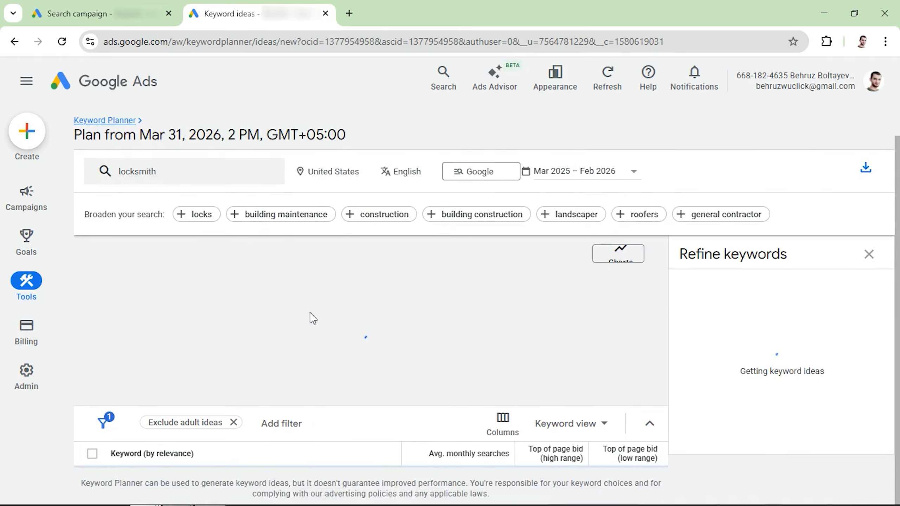
Close the keyword refinement pane and examine the high-range and low-range top of page bids for the locksmith keywords.
scroll(313, 318, "down", 3)
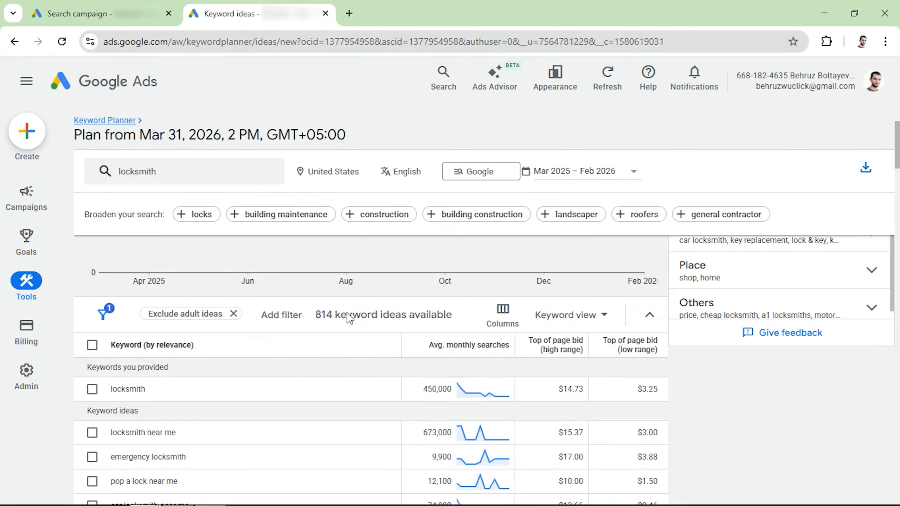
scroll(772, 323, "up", 3)
left_click(867, 287)
scroll(733, 292, "down", 3)
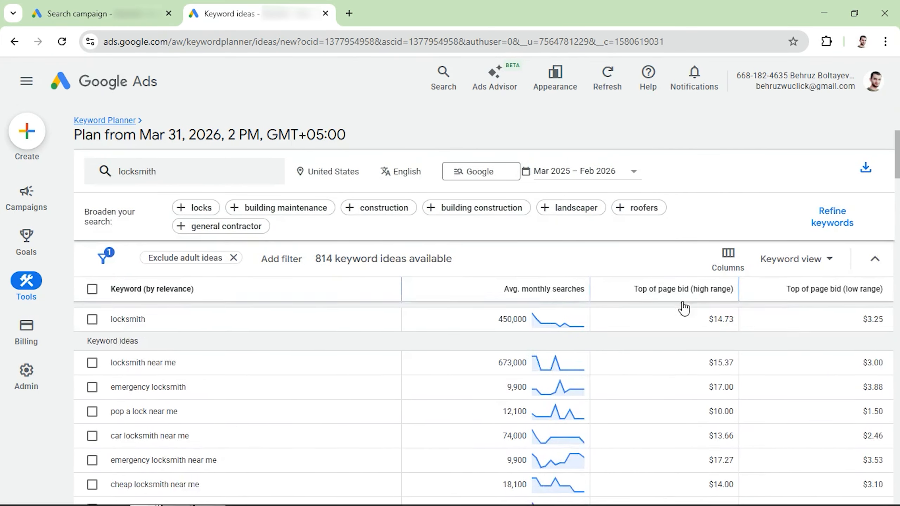
mouse_move(834, 297)
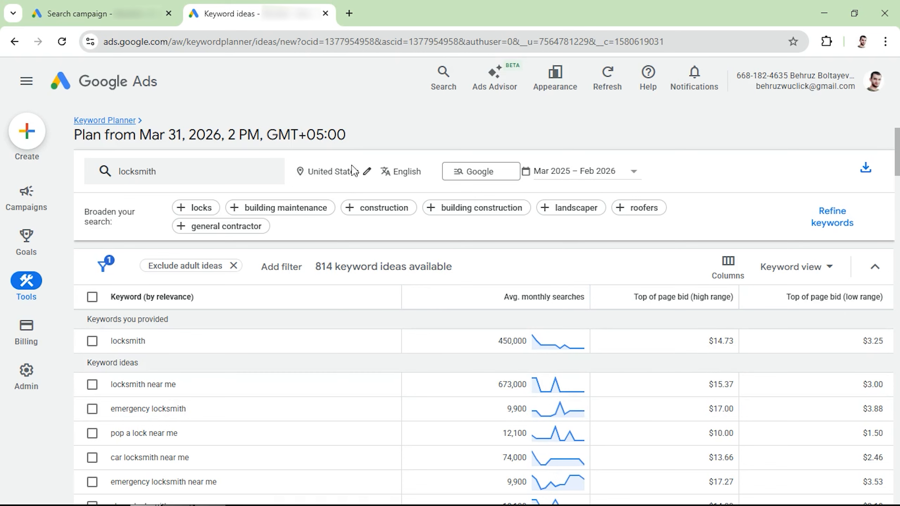
Replace the United States location with New York city, save it, and review the bid ranges of the keyword ideas.
left_click(367, 172)
left_click(334, 160)
type("york city")
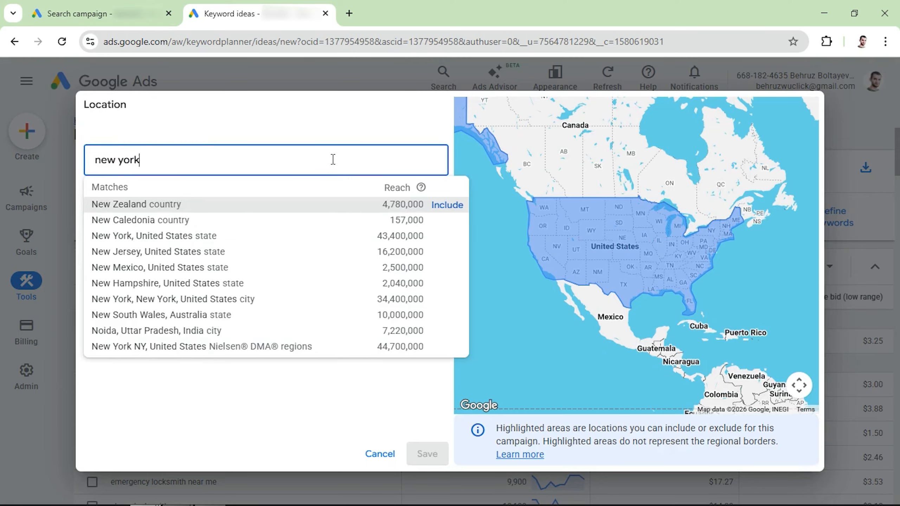
left_click(447, 205)
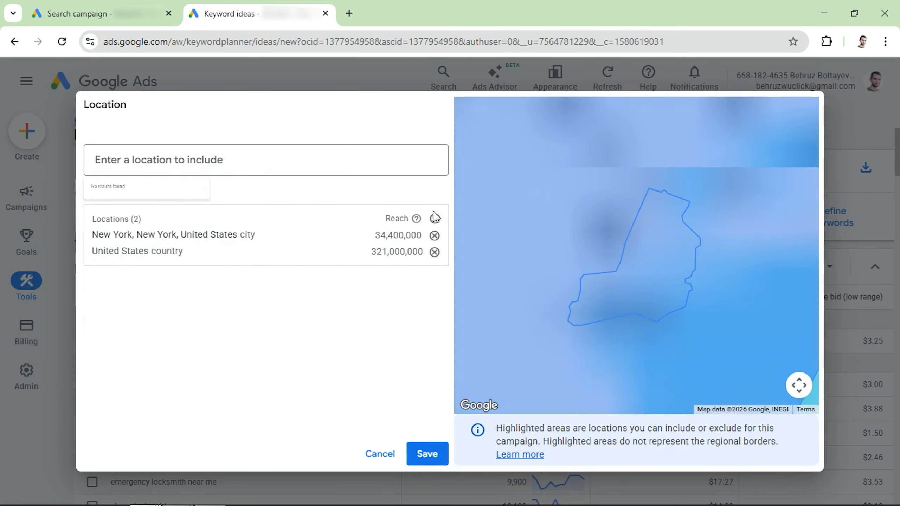
left_click(434, 252)
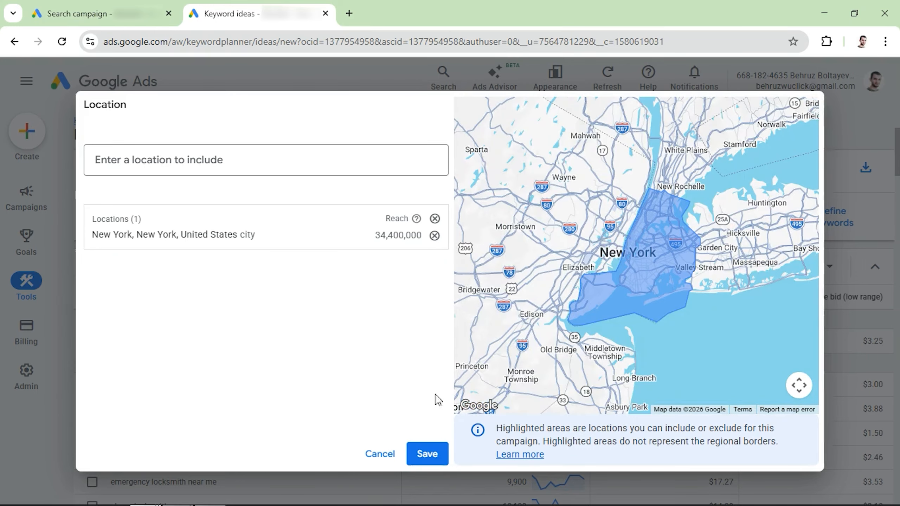
left_click(427, 454)
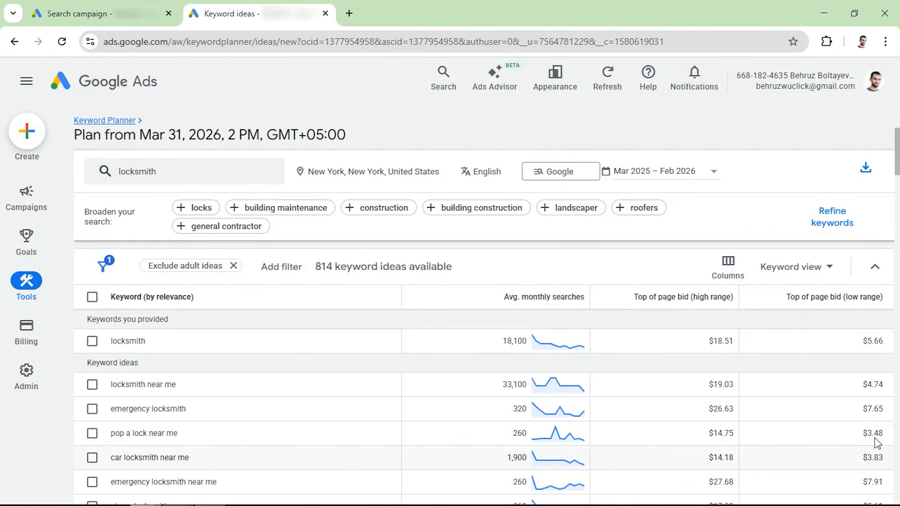
scroll(867, 352, "down", 7)
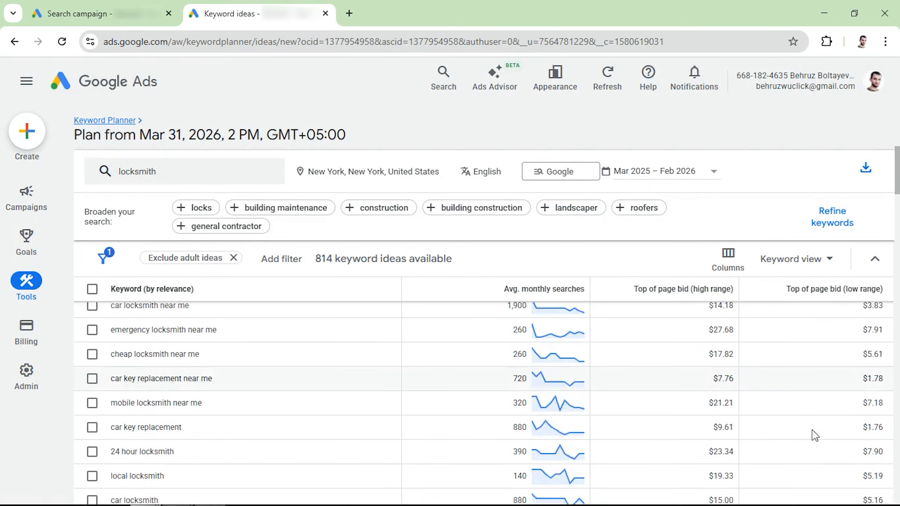
scroll(705, 378, "down", 2)
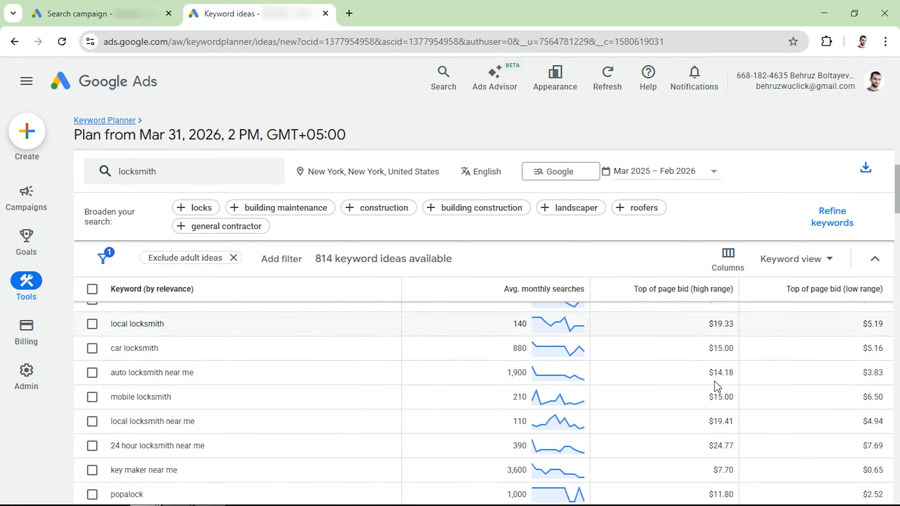
Compare the high-range and low-range top of page bids across the New York locksmith keyword ideas.
scroll(710, 379, "down", 2)
scroll(710, 379, "down", 3)
scroll(711, 408, "up", 2)
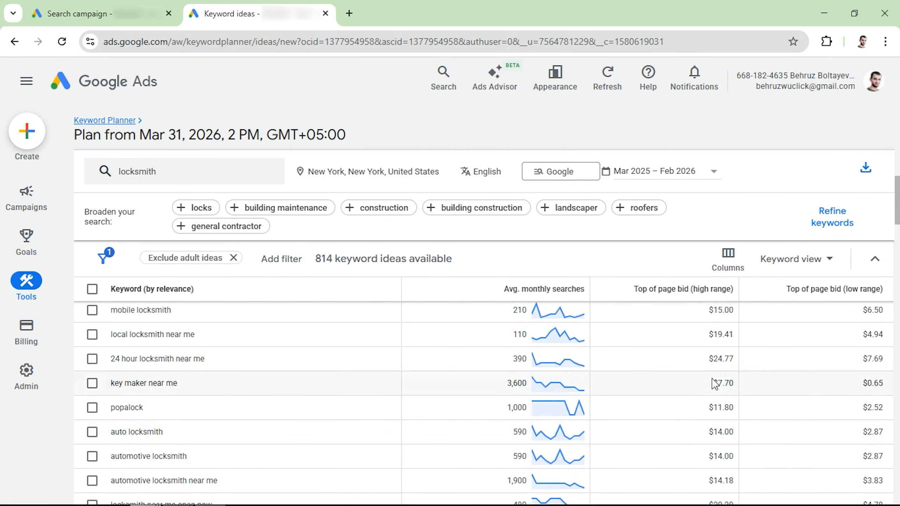
scroll(762, 397, "down", 5)
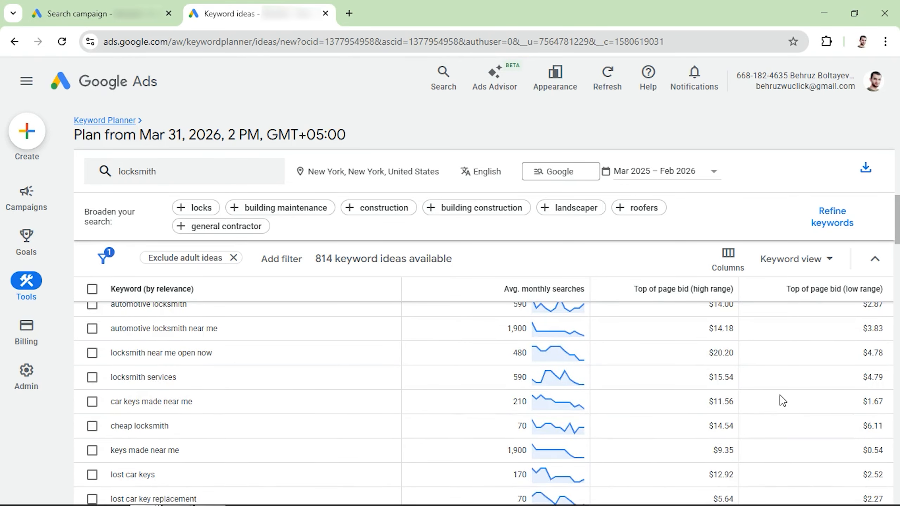
scroll(782, 400, "down", 15)
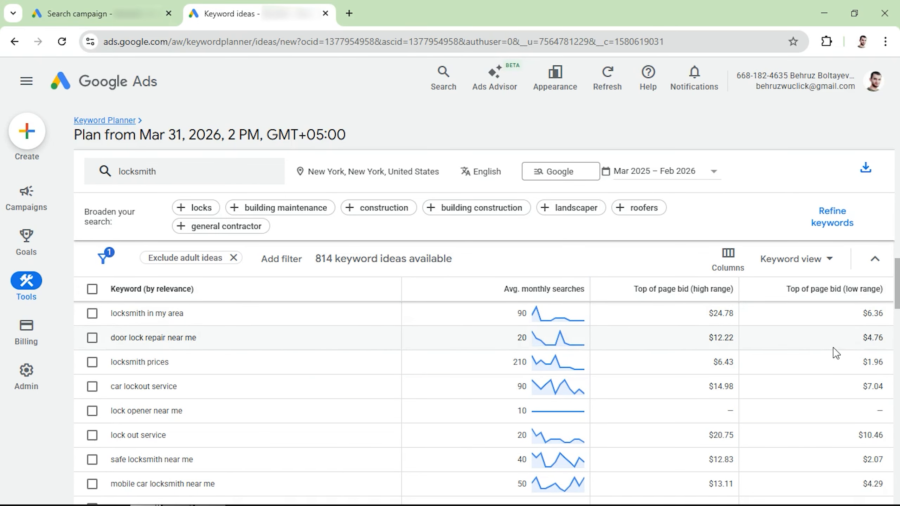
scroll(837, 353, "up", 10)
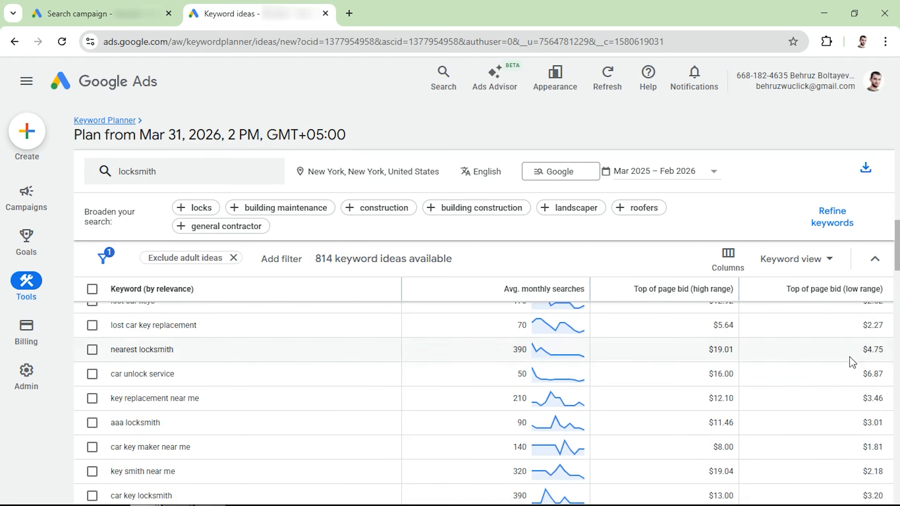
scroll(854, 366, "up", 2)
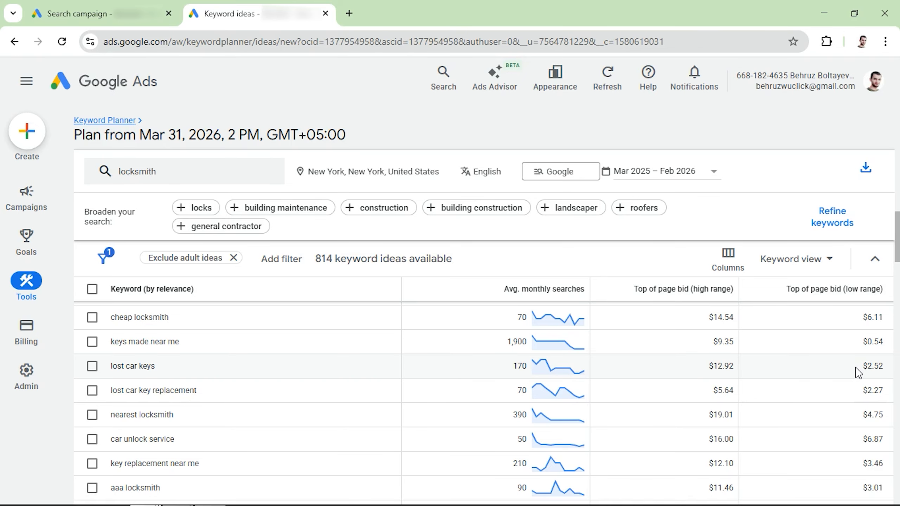
Switch back to the Search campaign tab and set the maximum CPC bid limit to $7.00.
left_click(106, 13)
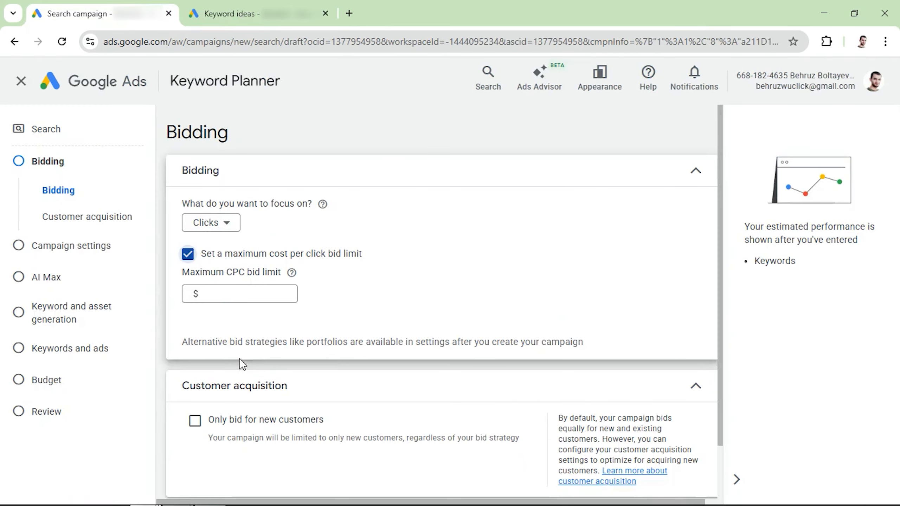
left_click(226, 291)
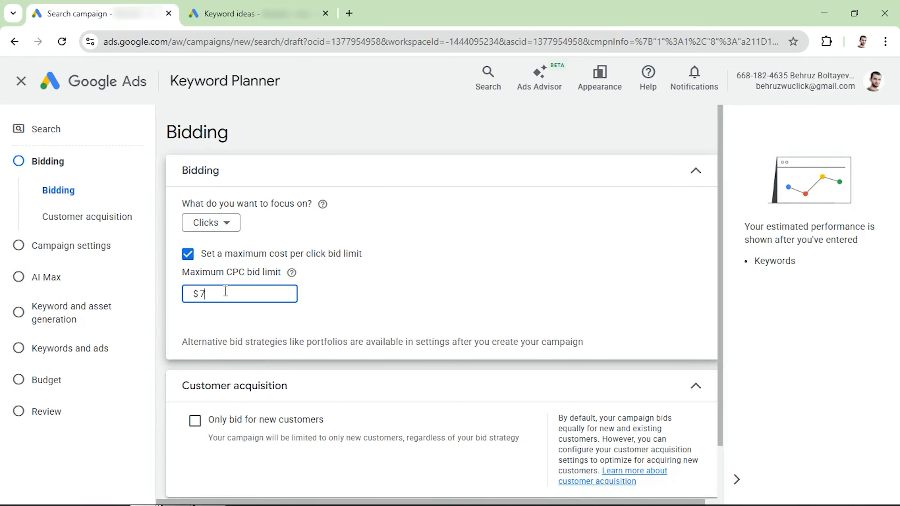
type("7")
left_click(225, 330)
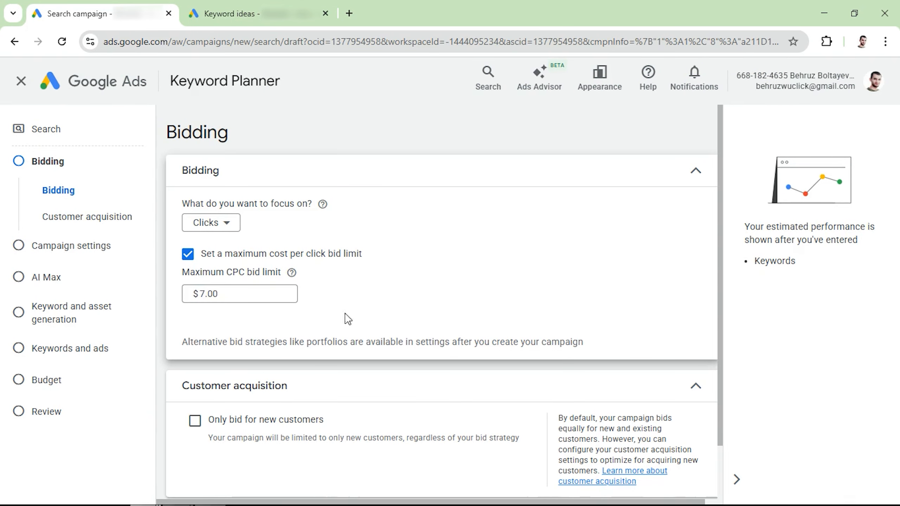
Continue to the campaign settings and turn off both the Google Search Partners Network and the Google Display Network.
scroll(261, 339, "down", 2)
left_click(679, 473)
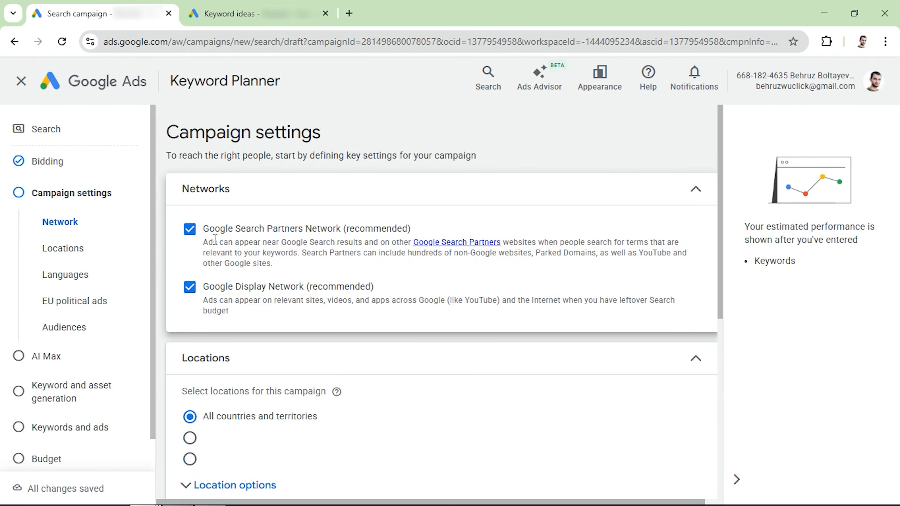
left_click(190, 229)
left_click(189, 287)
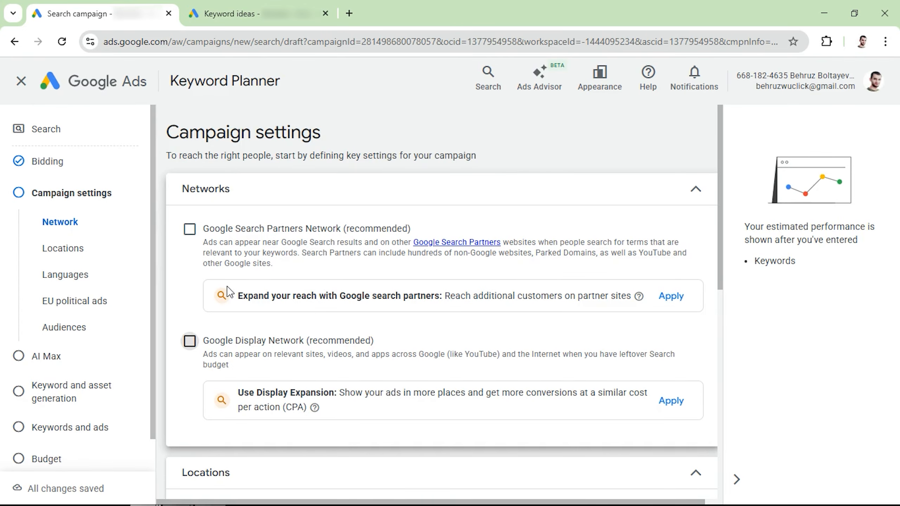
Target the city of New York, New York, United States through the advanced location search and save it.
scroll(241, 292, "down", 6)
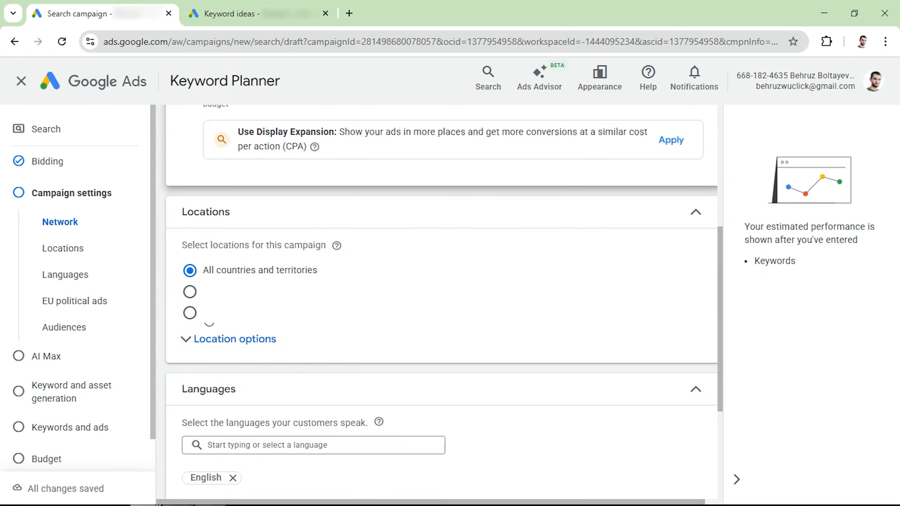
left_click(211, 319)
left_click(448, 348)
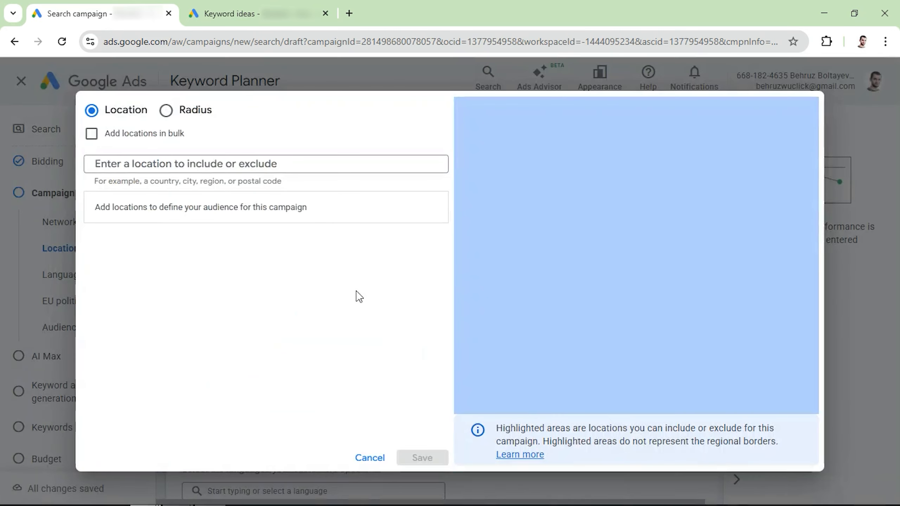
left_click(141, 163)
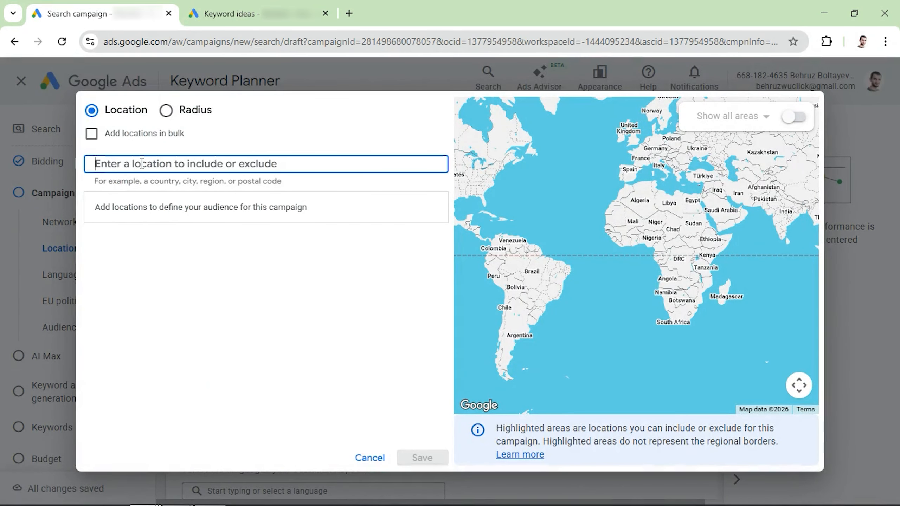
type("new york")
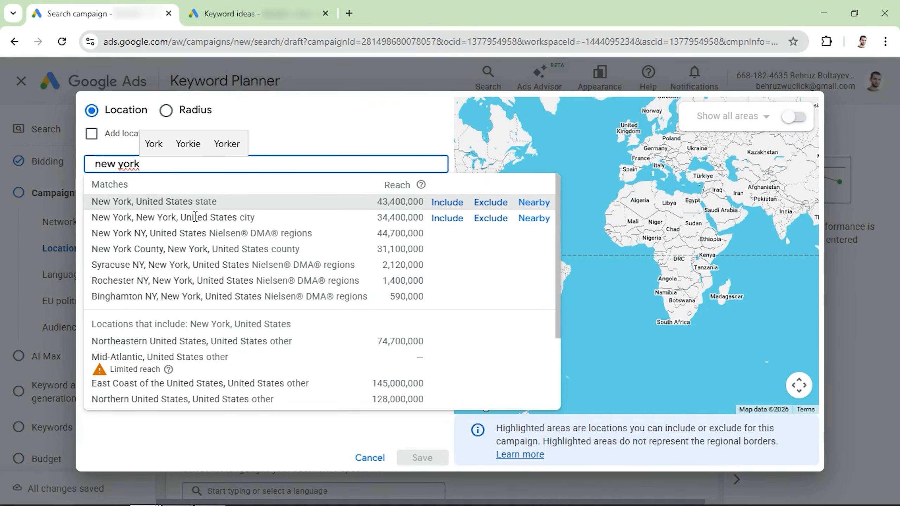
left_click(362, 217)
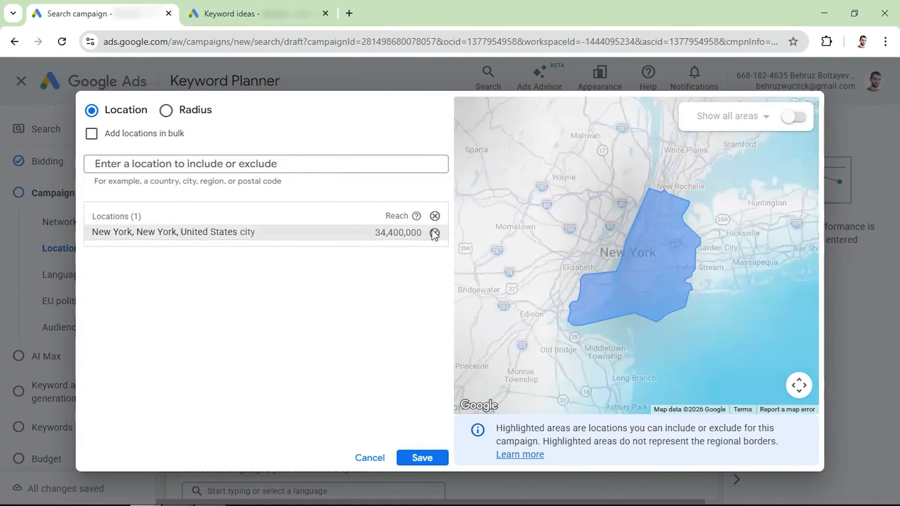
left_click(421, 458)
Set the location options to "Presence: People in or regularly in your included locations".
scroll(354, 294, "down", 3)
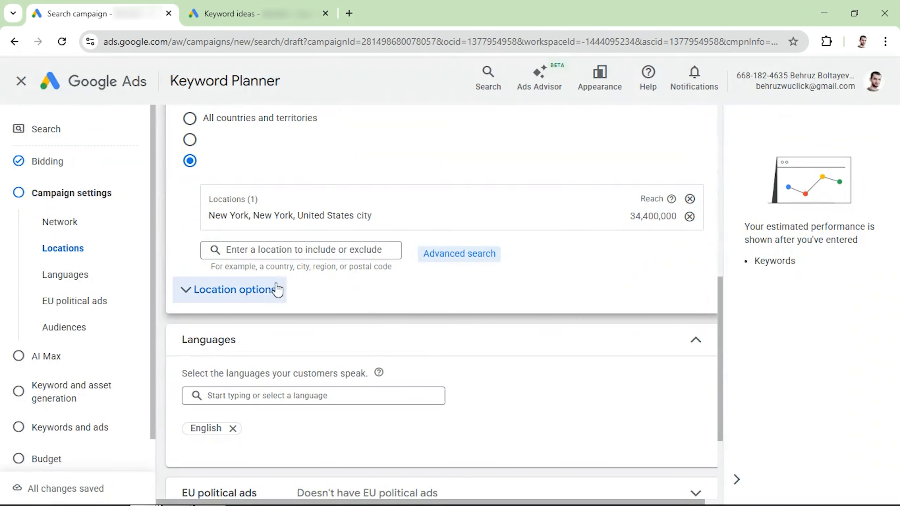
left_click(240, 290)
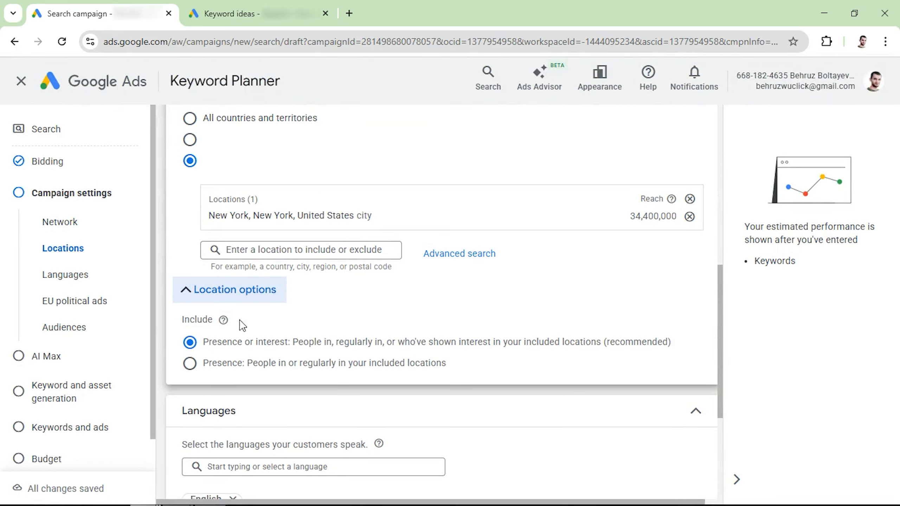
left_click(209, 366)
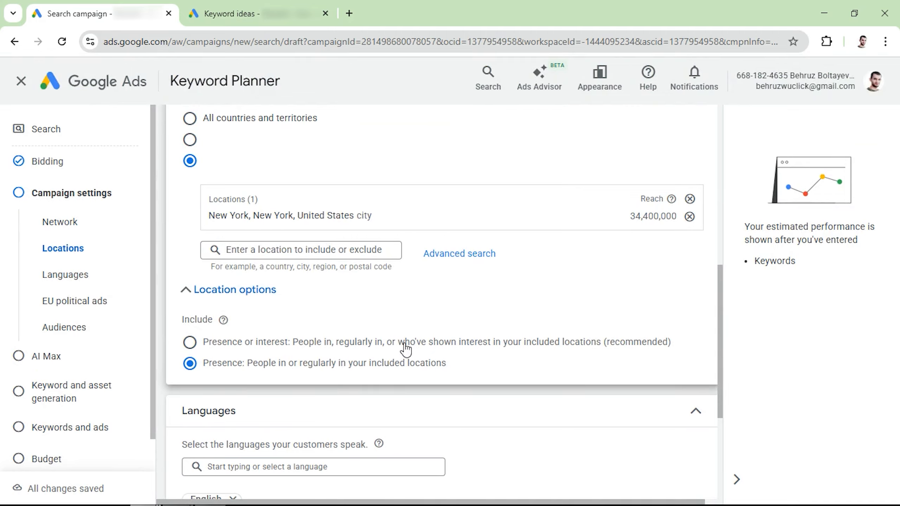
left_click_drag(399, 344, 601, 344)
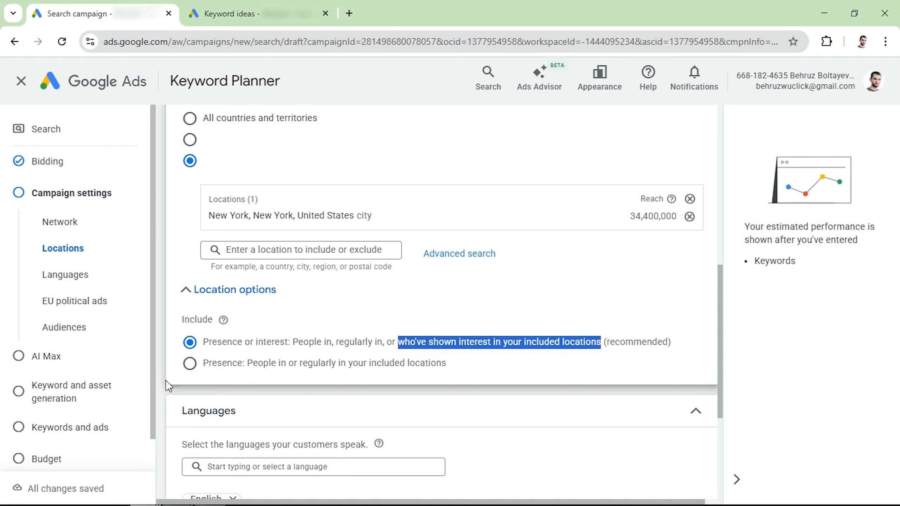
left_click(190, 364)
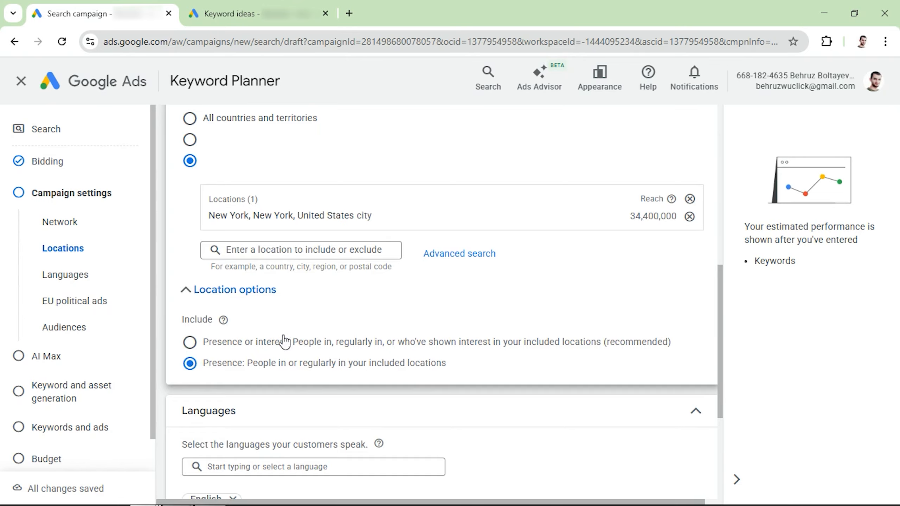
Check the campaign's customer language and its EU political ads declaration.
scroll(284, 341, "down", 5)
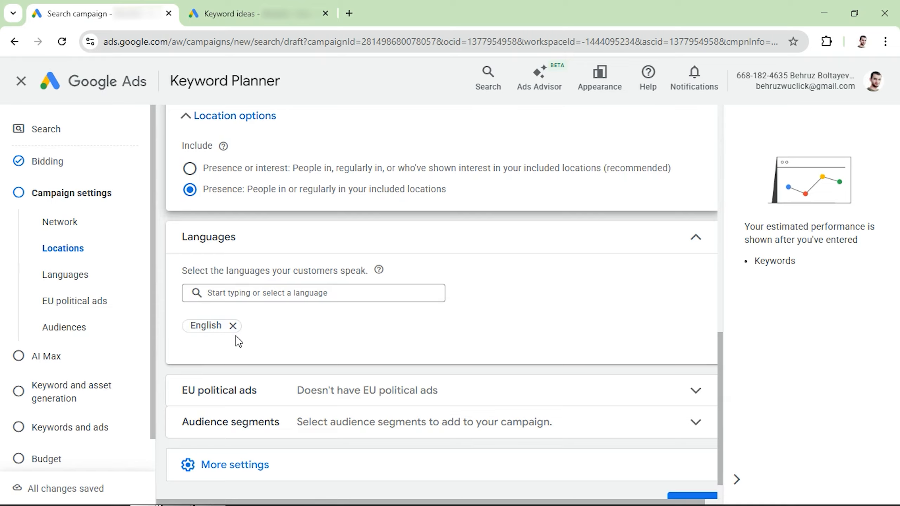
scroll(237, 333, "down", 1)
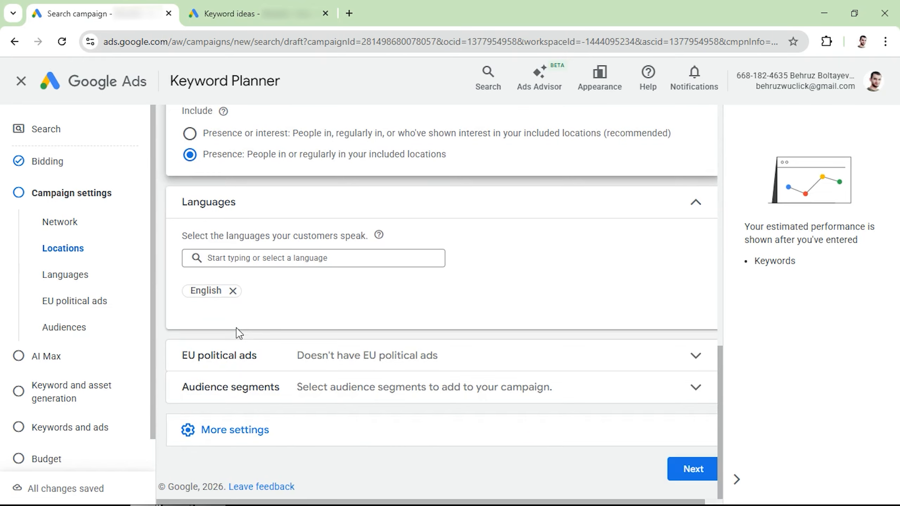
left_click(258, 363)
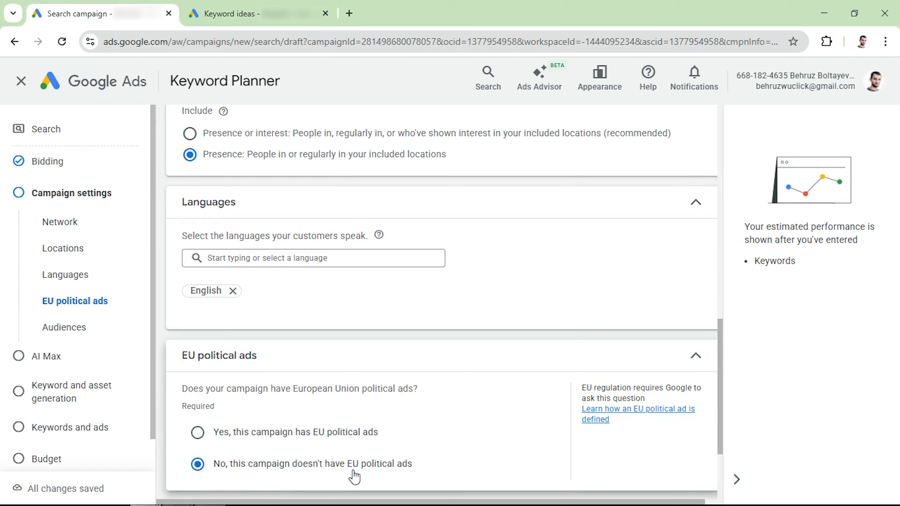
left_click(695, 356)
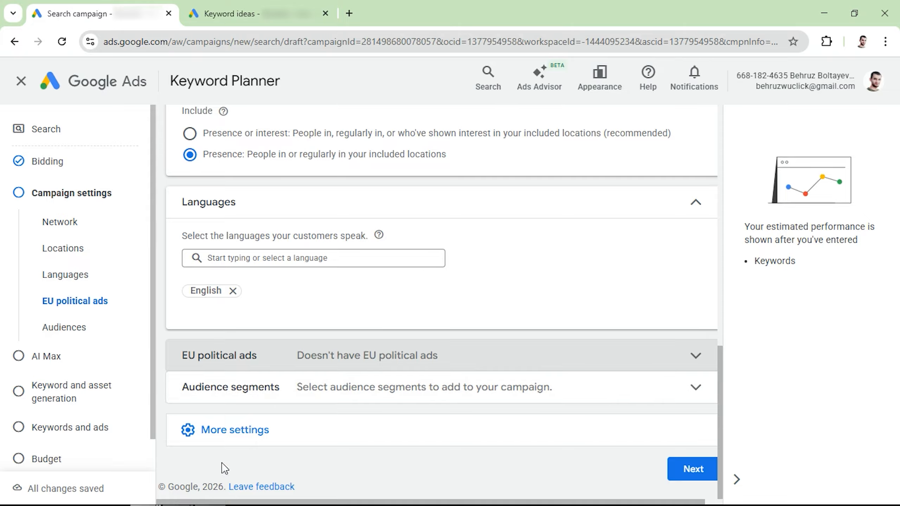
Set the ad schedule under the additional settings to run on all days from 08:00 to 20:00.
left_click(217, 438)
scroll(237, 428, "down", 3)
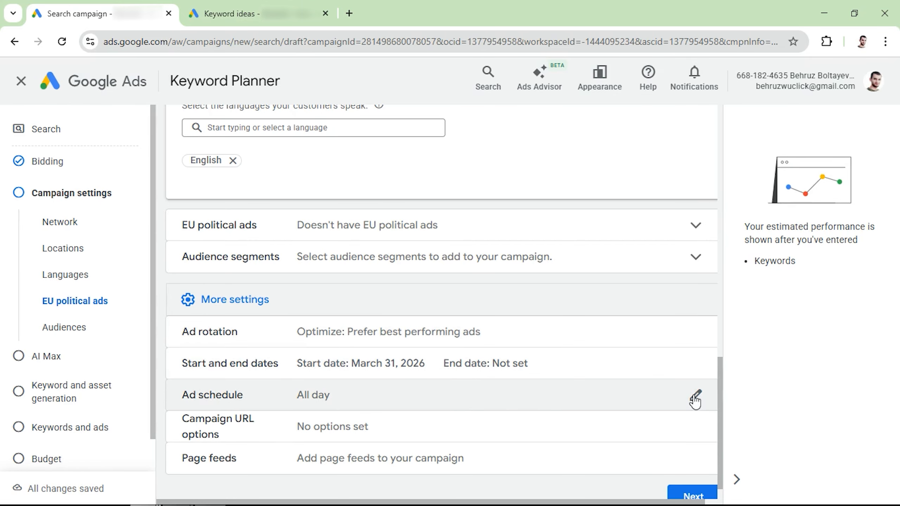
left_click(695, 401)
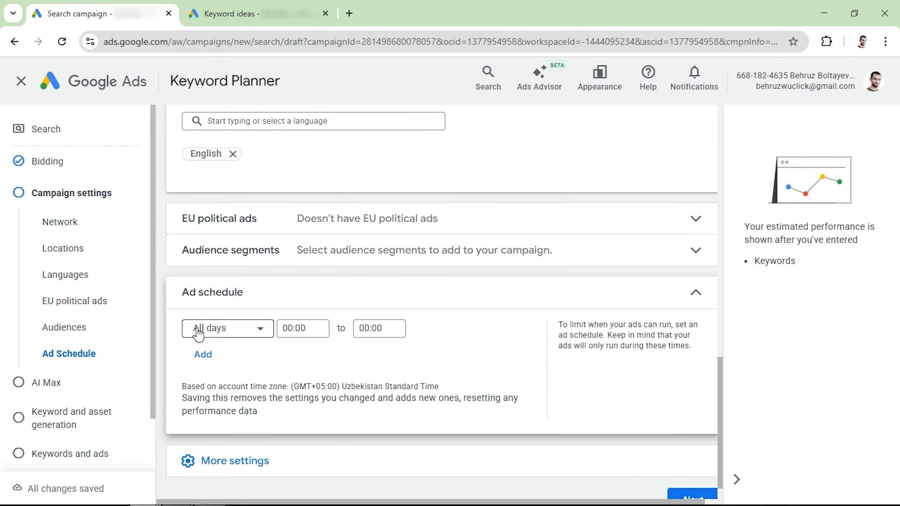
left_click(293, 329)
scroll(292, 270, "down", 2)
left_click(293, 246)
left_click(376, 328)
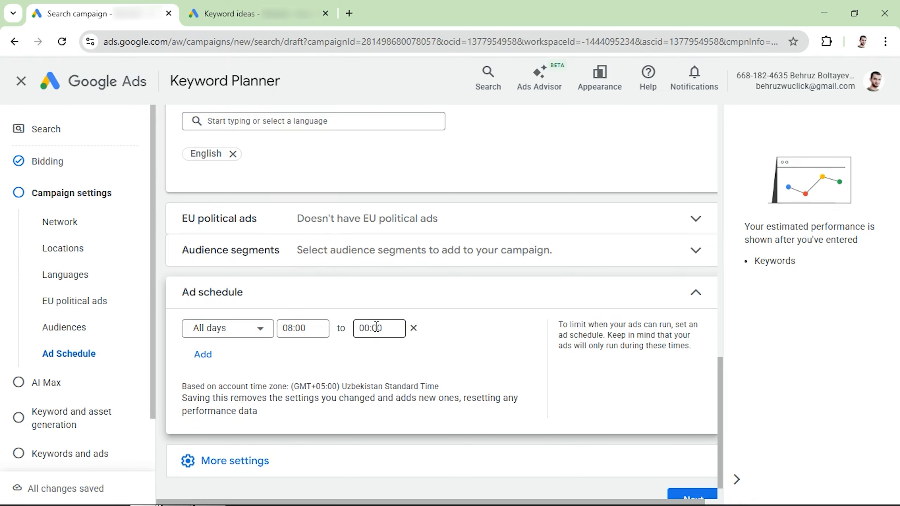
scroll(370, 284, "down", 20)
left_click(370, 209)
scroll(270, 393, "down", 1)
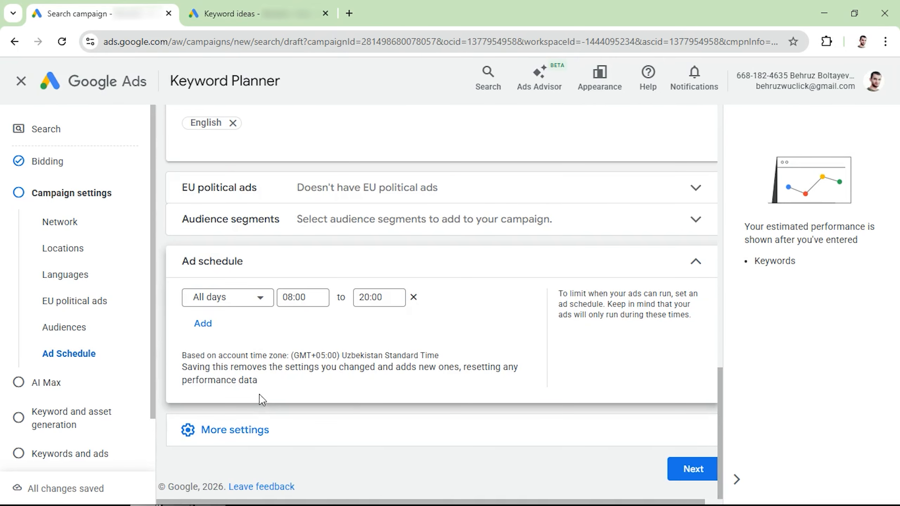
Review the remaining additional campaign settings and continue to the AI Max page.
left_click(234, 430)
scroll(264, 362, "down", 3)
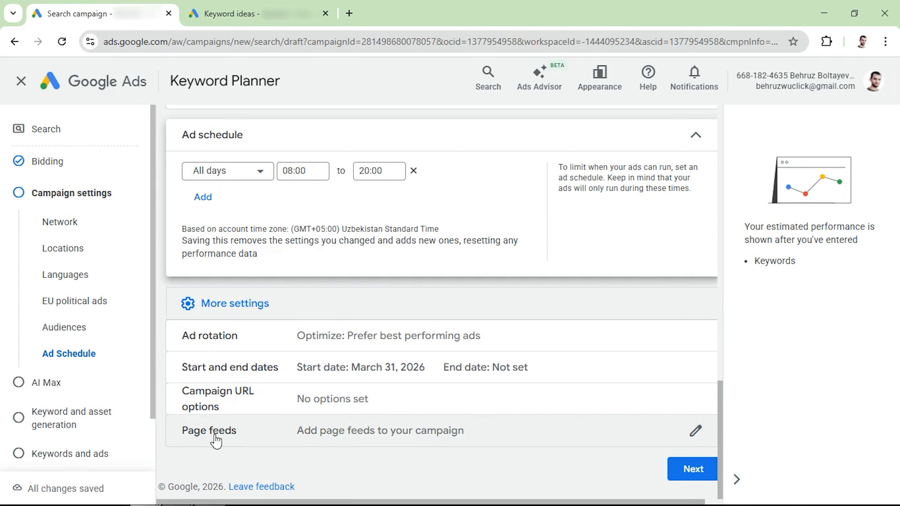
left_click(692, 473)
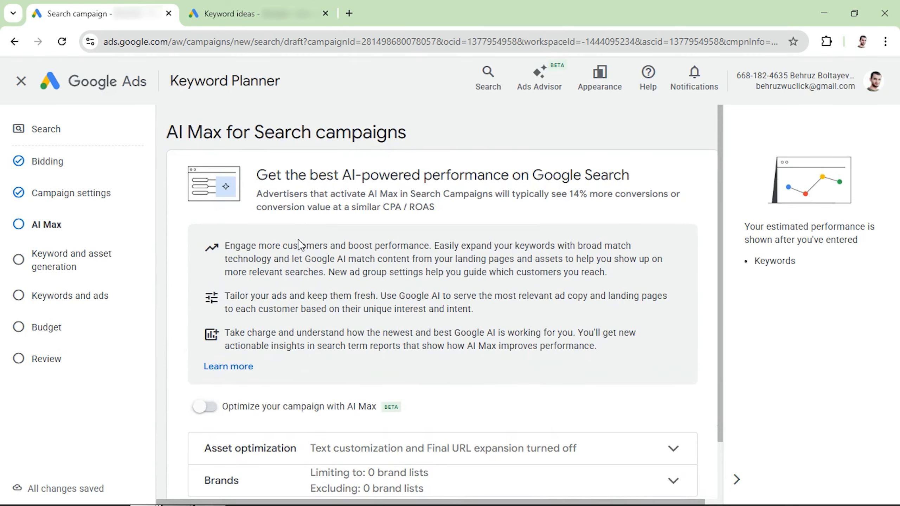
Read the AI Max description, leave the optimization off, and continue to keyword and asset generation.
scroll(299, 245, "down", 2)
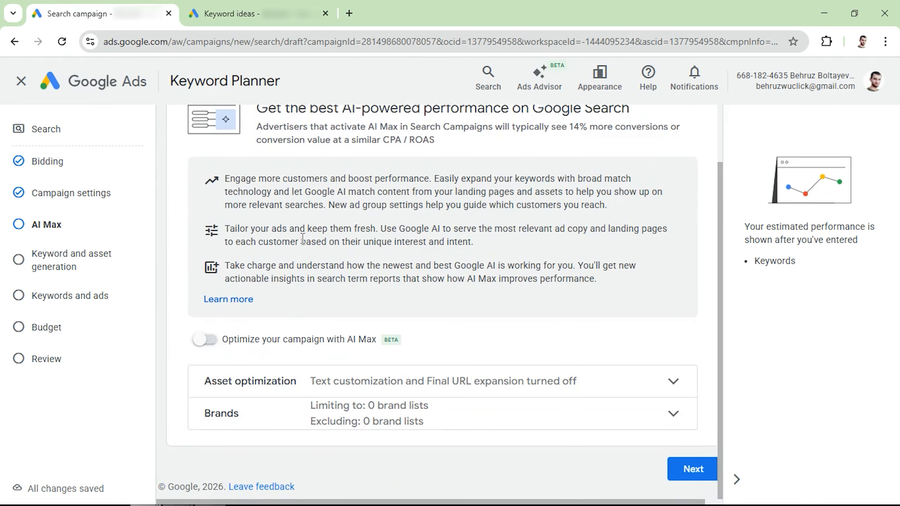
left_click_drag(305, 192, 360, 194)
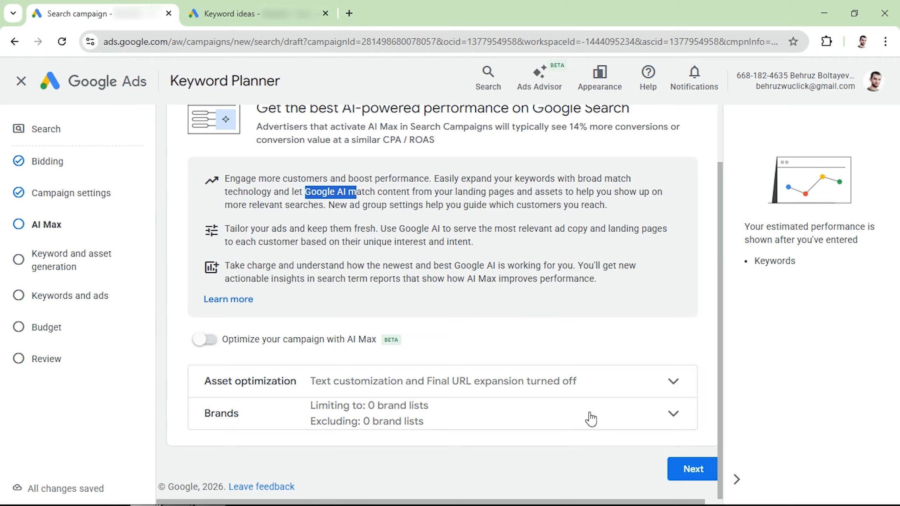
left_click(689, 468)
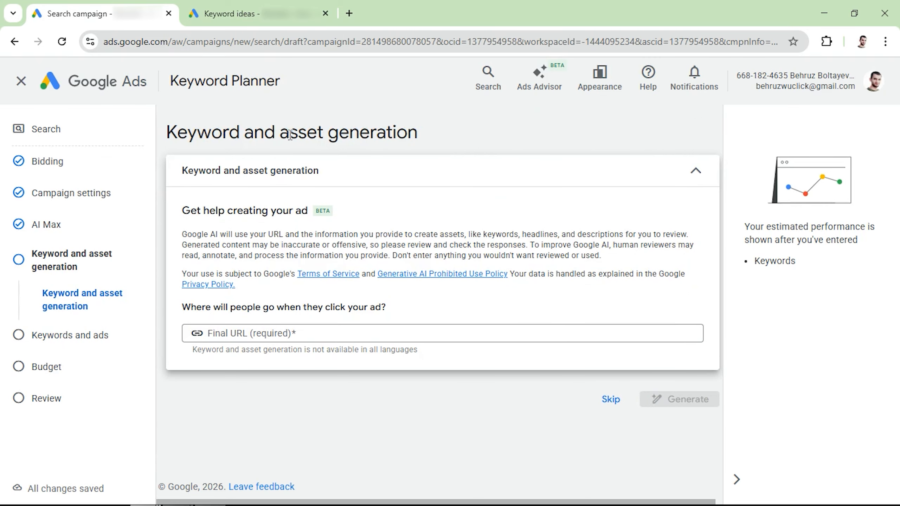
Skip the AI keyword and asset generation and go to the keyword entry box of the ad group.
left_click_drag(179, 235, 287, 234)
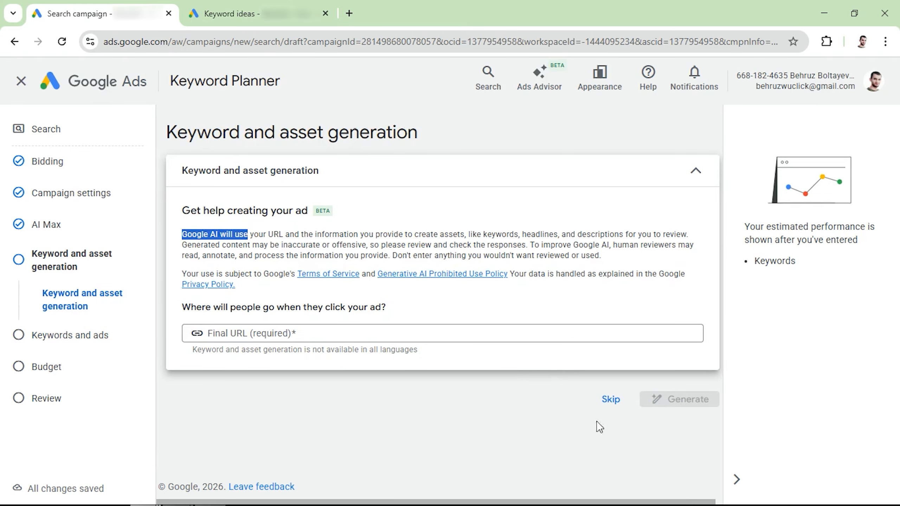
left_click(611, 399)
scroll(530, 386, "down", 3)
scroll(344, 386, "down", 2)
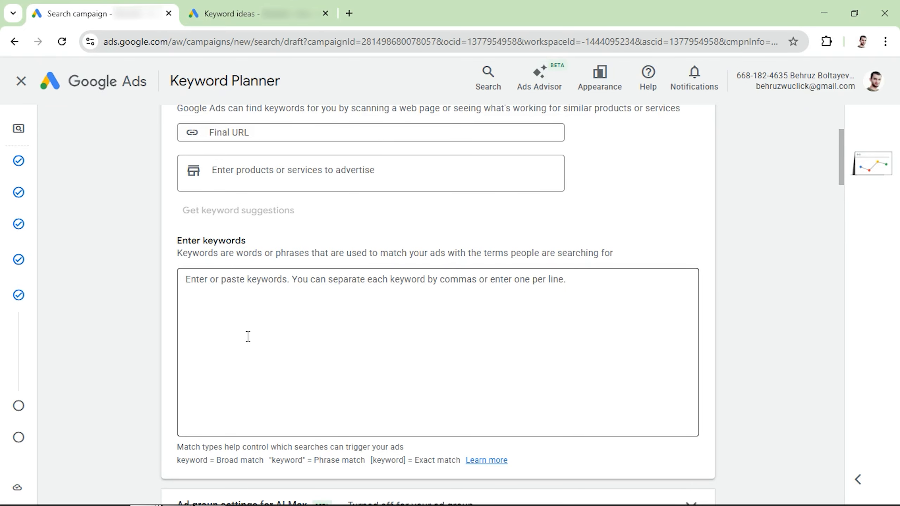
Select and copy the locksmith keyword ideas for near me (plain, mobile, local, services, open now), in my area, near my location, close to me, around me.
left_click(238, 13)
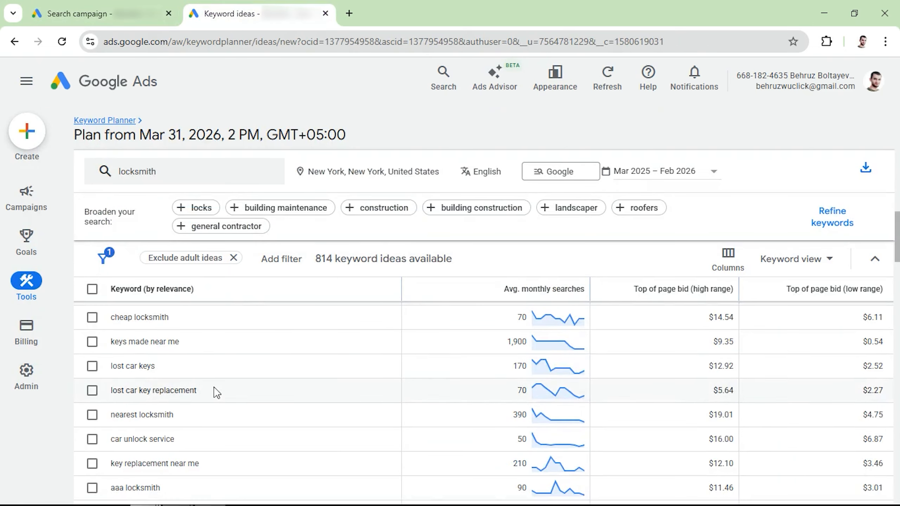
scroll(210, 375, "up", 5)
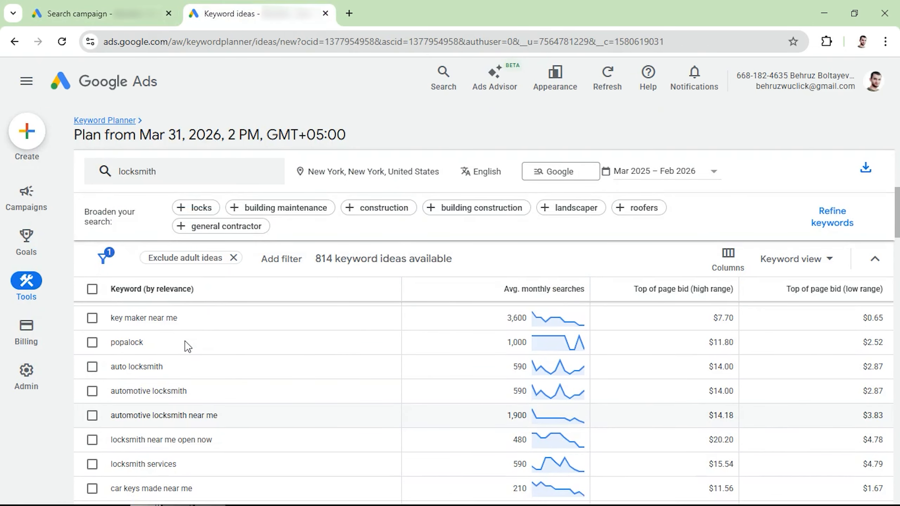
scroll(182, 341, "up", 10)
scroll(183, 344, "down", 4)
left_click(93, 404)
left_click(92, 403)
scroll(97, 411, "down", 2)
scroll(101, 418, "down", 6)
left_click(93, 373)
scroll(98, 383, "down", 7)
left_click(93, 422)
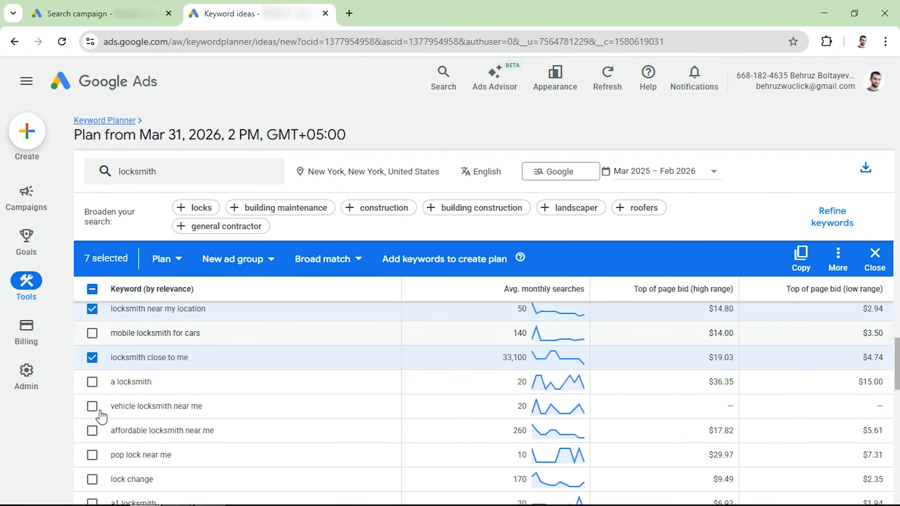
left_click(93, 422)
scroll(97, 436, "down", 7)
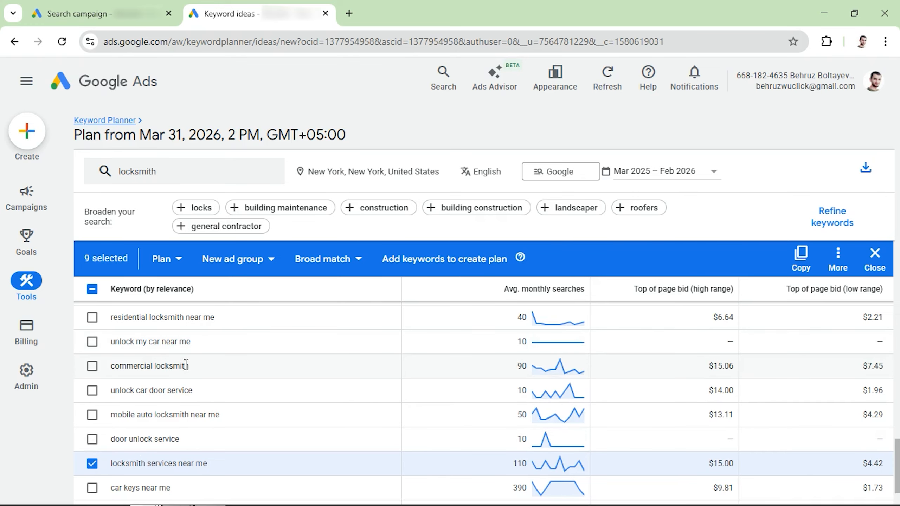
left_click(801, 256)
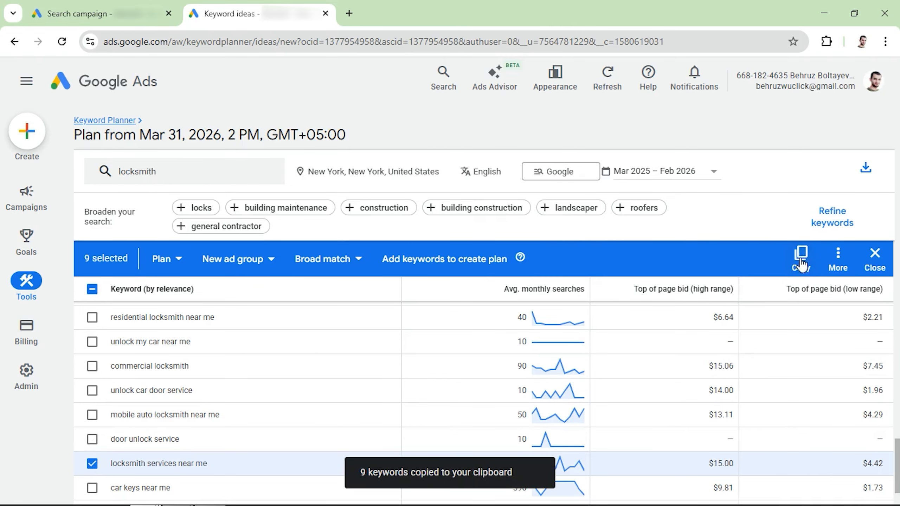
Paste the copied locksmith keywords into the keyword entry box of the search campaign's ad group.
left_click(103, 6)
left_click(237, 296)
key("ctrl+v")
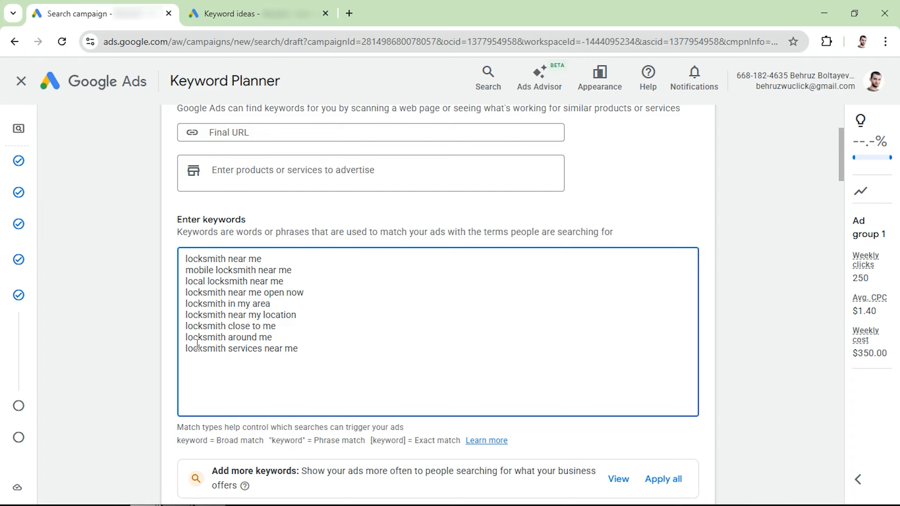
Examine the entered keywords and the notation for broad, phrase and exact match below the keyword box.
left_click(305, 352)
left_click_drag(305, 352, 162, 259)
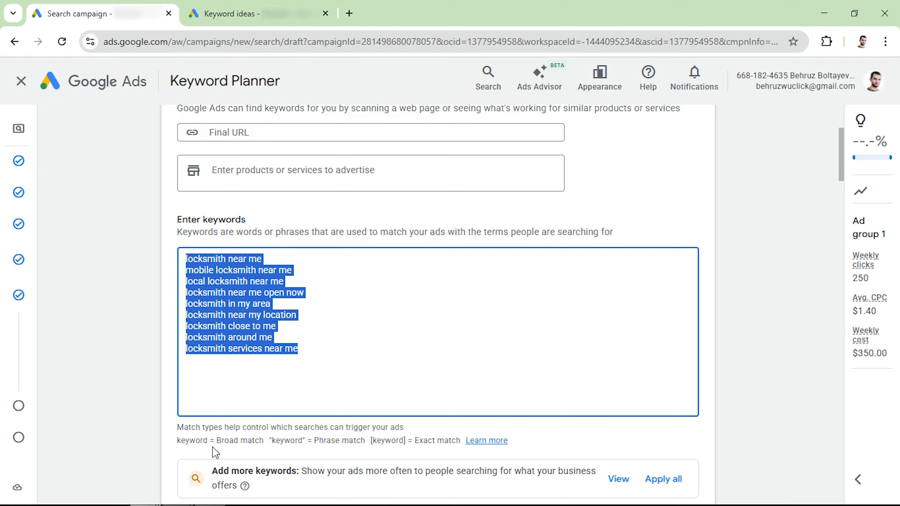
left_click_drag(177, 440, 264, 440)
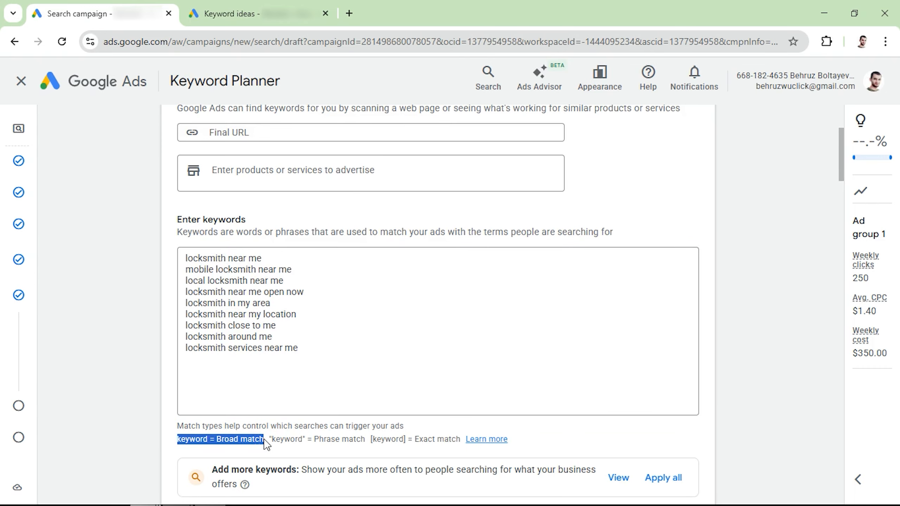
left_click_drag(269, 440, 461, 440)
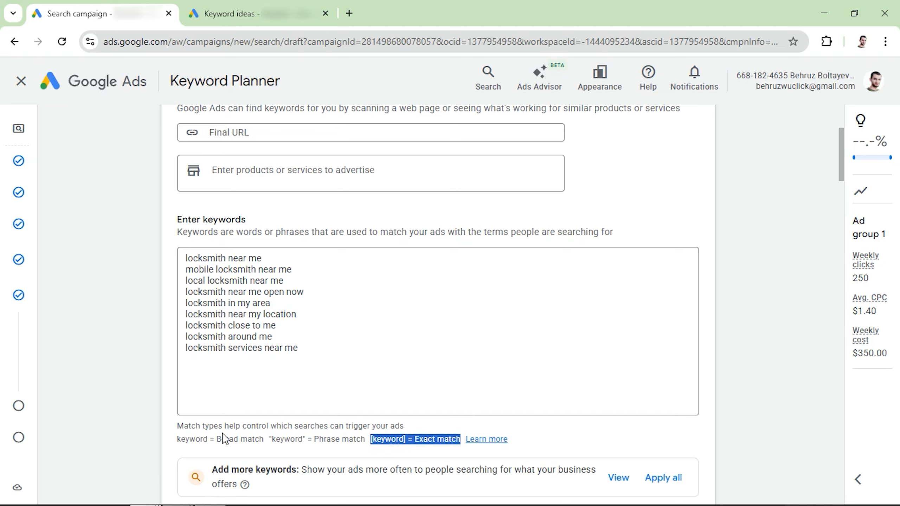
left_click_drag(263, 439, 179, 441)
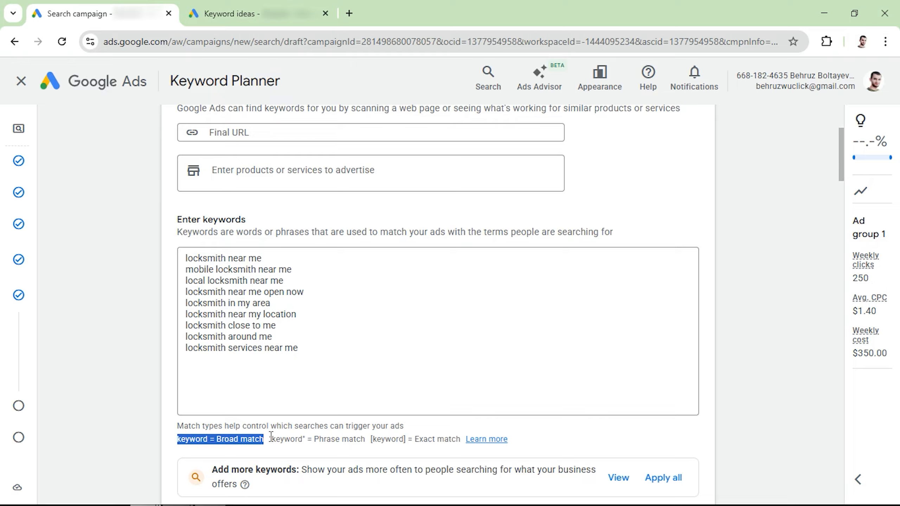
left_click_drag(269, 440, 460, 441)
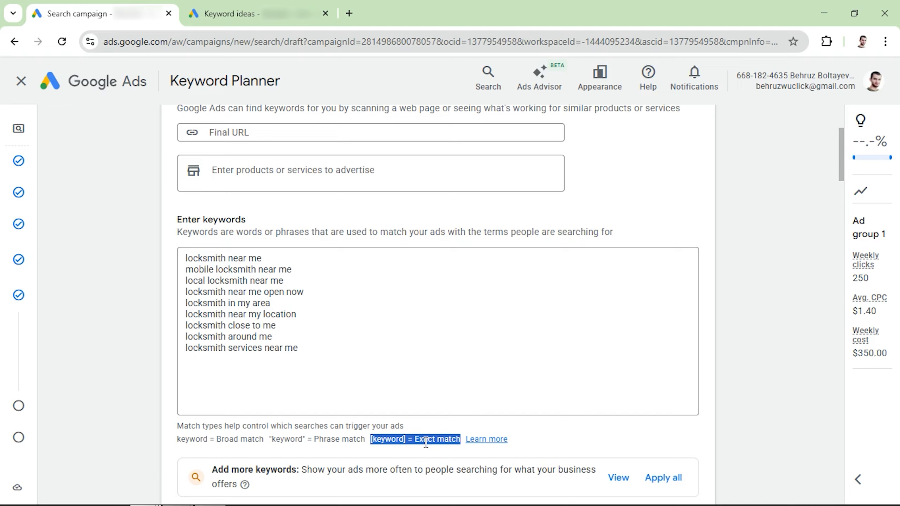
left_click_drag(177, 440, 264, 440)
left_click(284, 436)
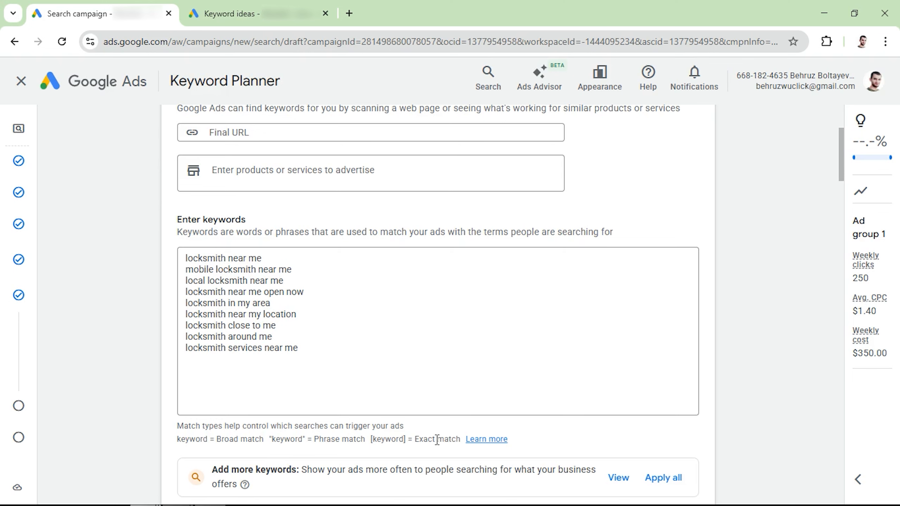
Copy all the entered keywords and paste them into the first word list on keywordmatchtypetool.com.
left_click_drag(314, 362, 177, 264)
key("ctrl+c")
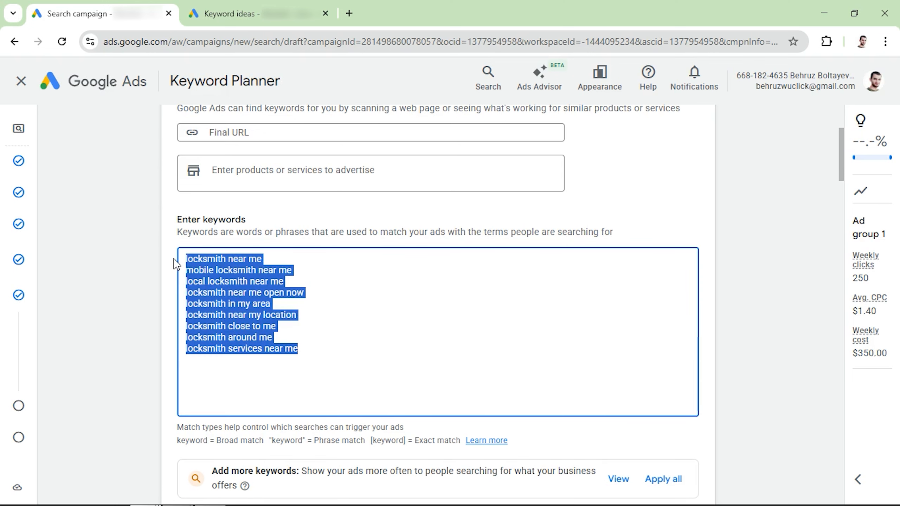
left_click(350, 14)
left_click(575, 67)
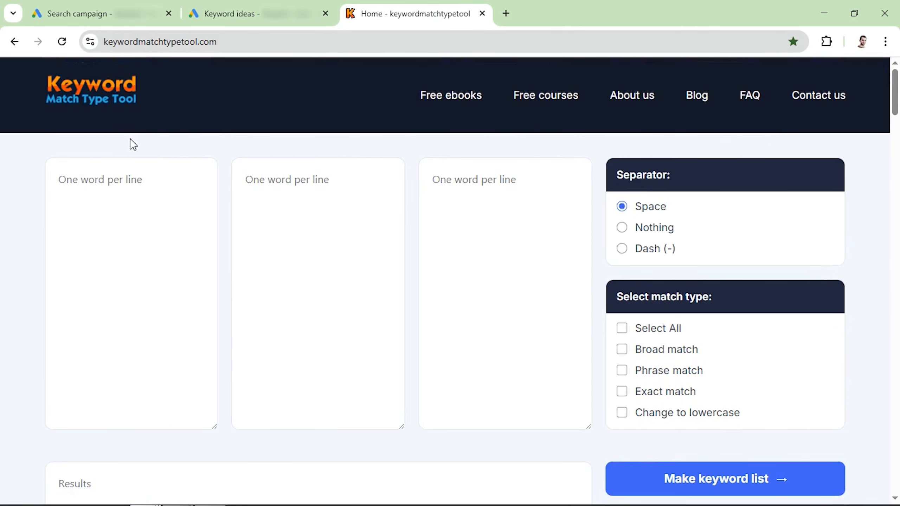
left_click(94, 219)
key("ctrl+v")
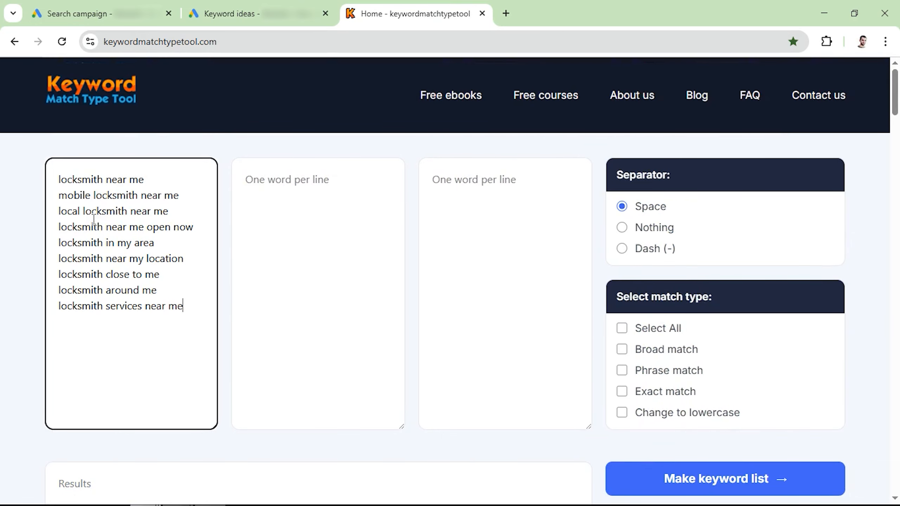
Generate a keyword list with the Phrase match and Exact match types enabled.
left_click(622, 371)
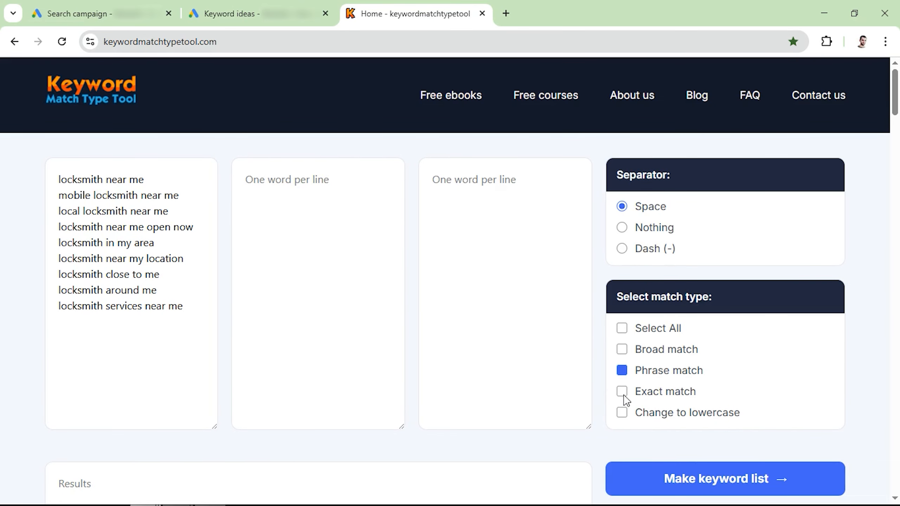
left_click(623, 393)
left_click(706, 478)
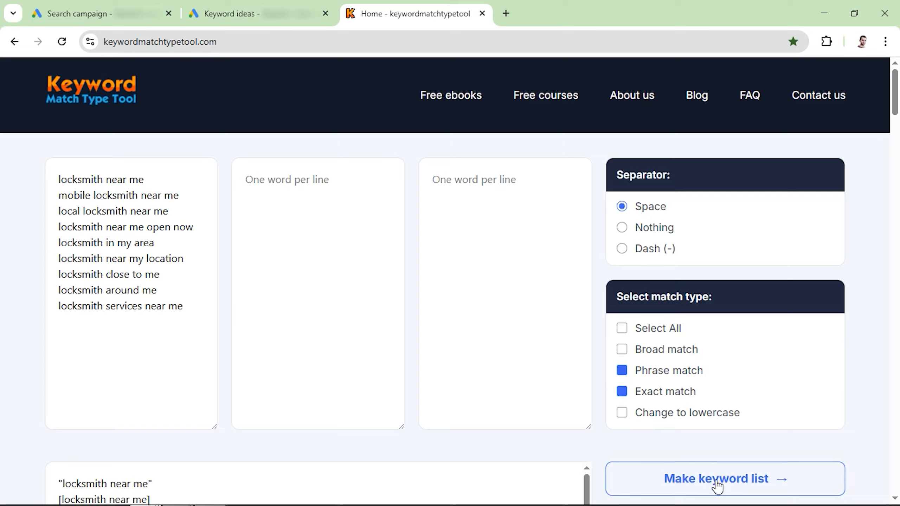
Copy the generated results and replace the ad group's keywords in the Google Ads campaign with them.
scroll(712, 466, "down", 3)
left_click(708, 440)
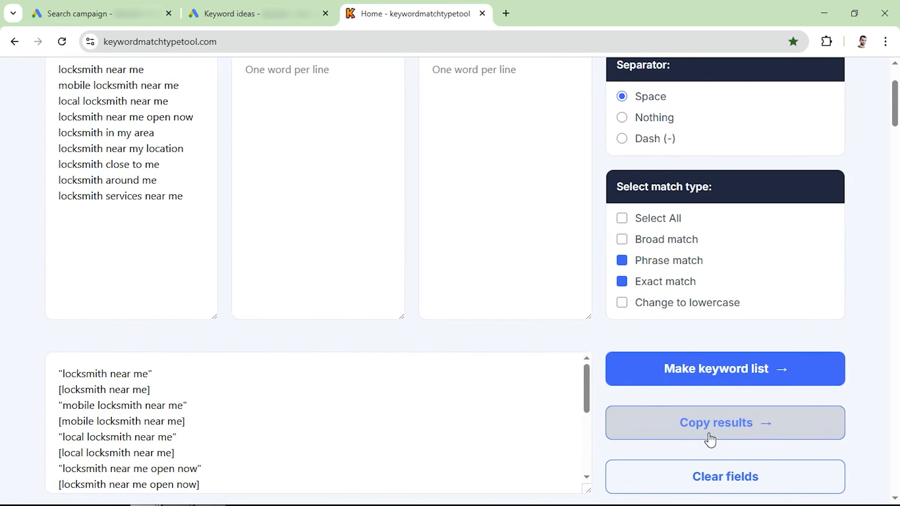
left_click(78, 13)
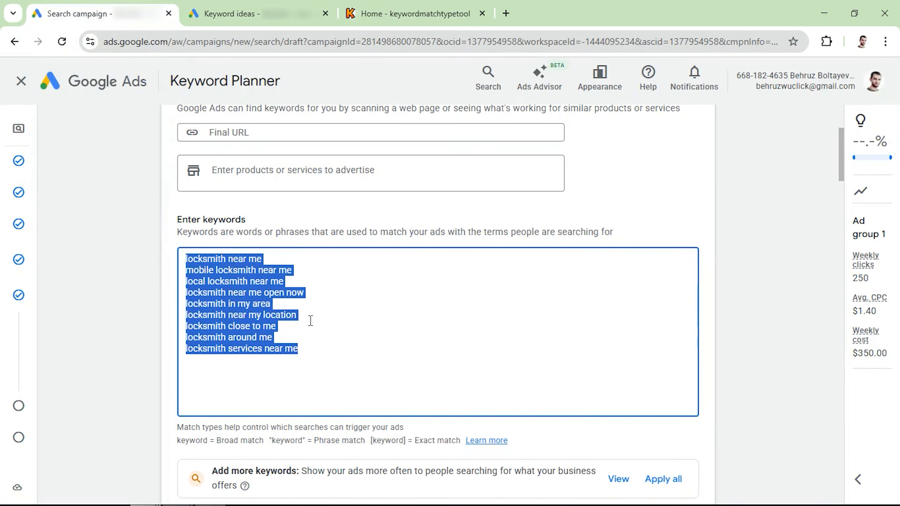
key("ctrl+v")
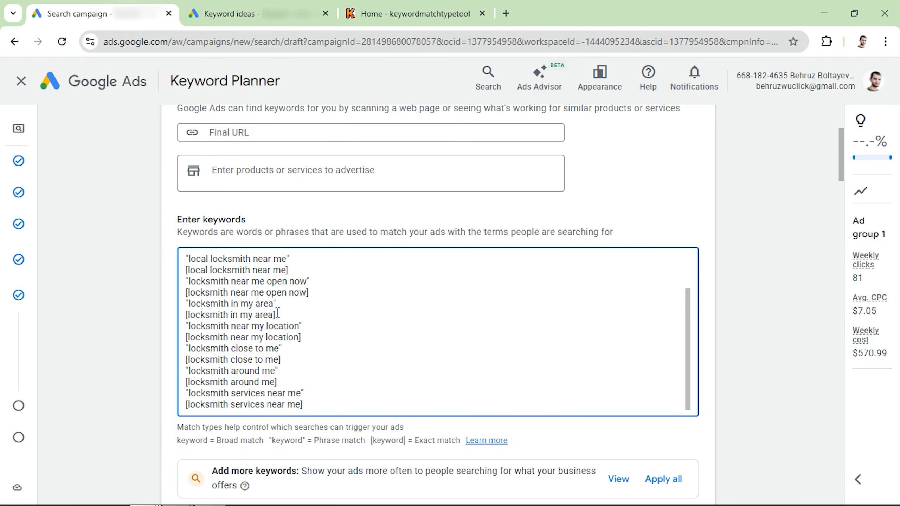
Look through the ad creation form, covering the final URL, display path, calls, headlines and descriptions sections.
scroll(278, 311, "down", 8)
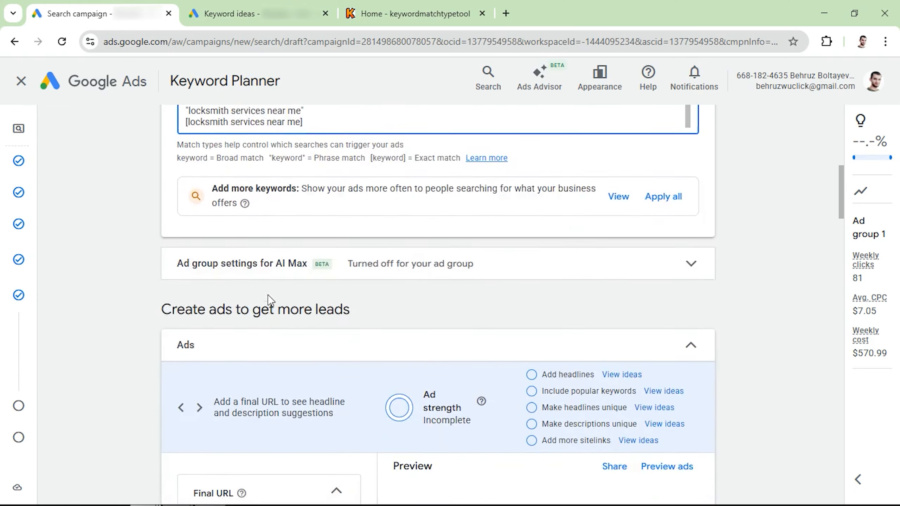
scroll(270, 300, "down", 7)
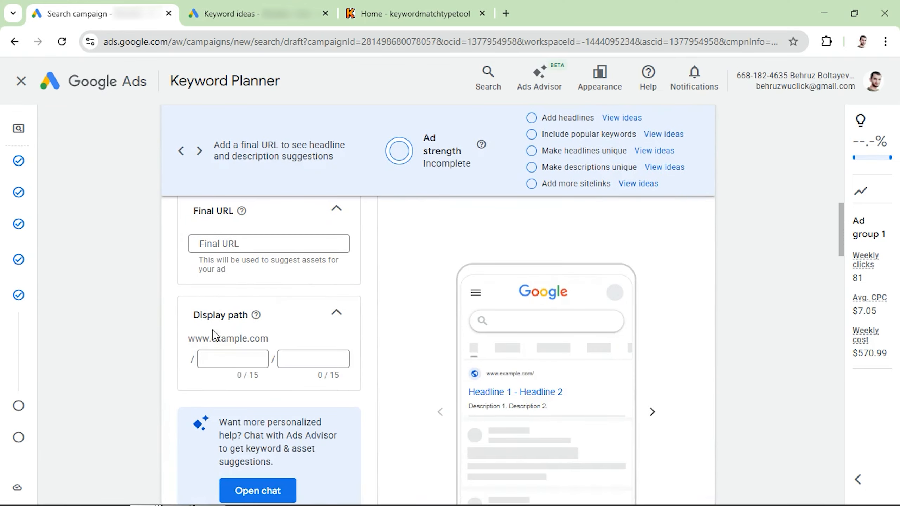
scroll(234, 354, "down", 8)
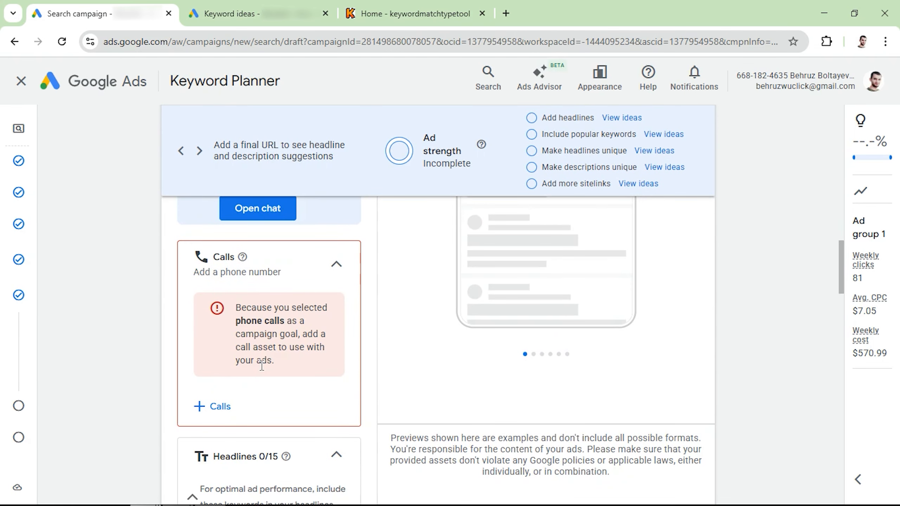
scroll(257, 340, "down", 14)
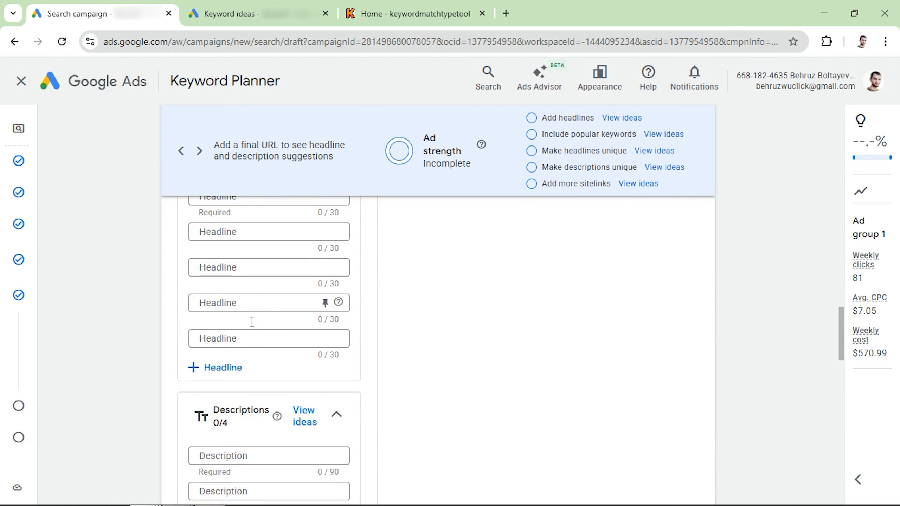
scroll(252, 322, "up", 9)
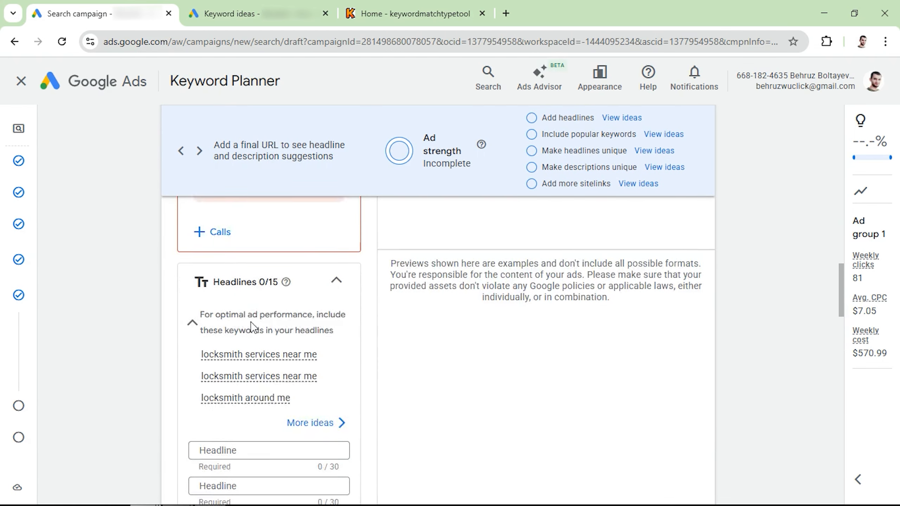
scroll(251, 326, "down", 4)
scroll(252, 322, "down", 1)
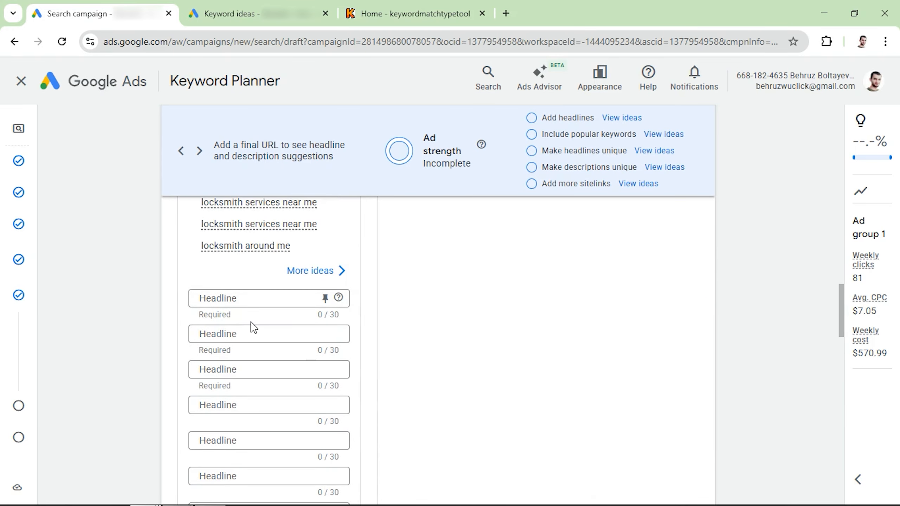
scroll(253, 327, "down", 10)
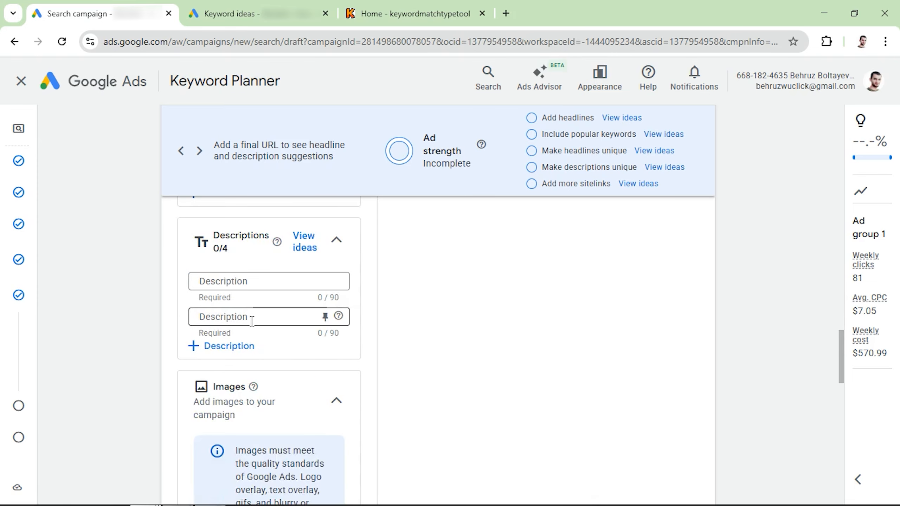
scroll(252, 327, "up", 6)
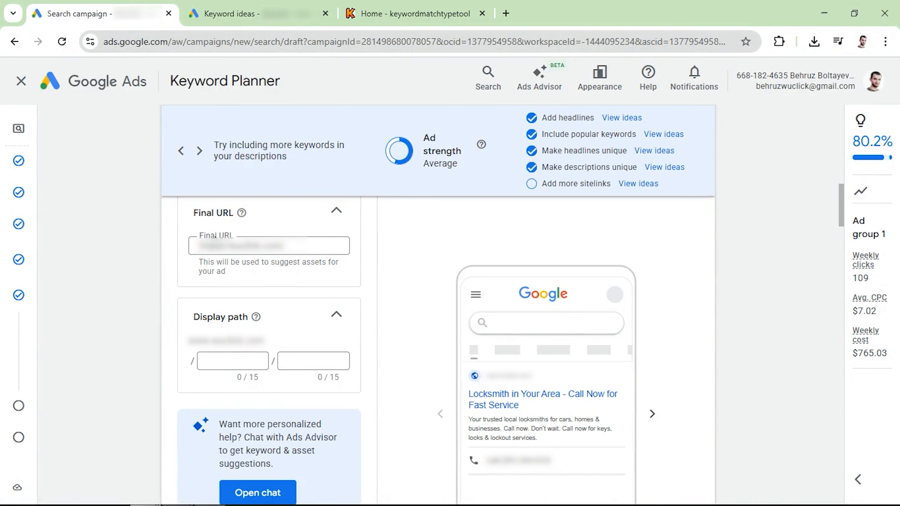
Review the completed locksmith ad's call asset, headlines and descriptions.
scroll(253, 312, "down", 7)
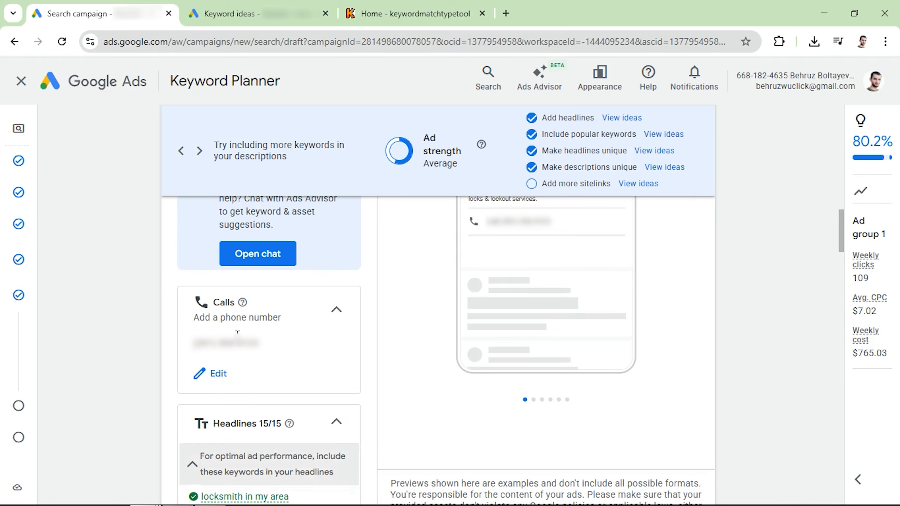
scroll(287, 374, "down", 5)
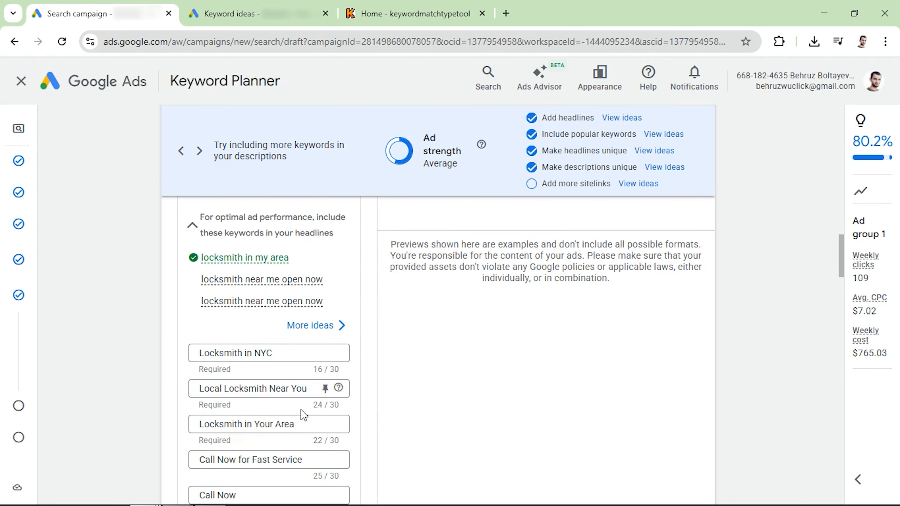
scroll(302, 416, "down", 1)
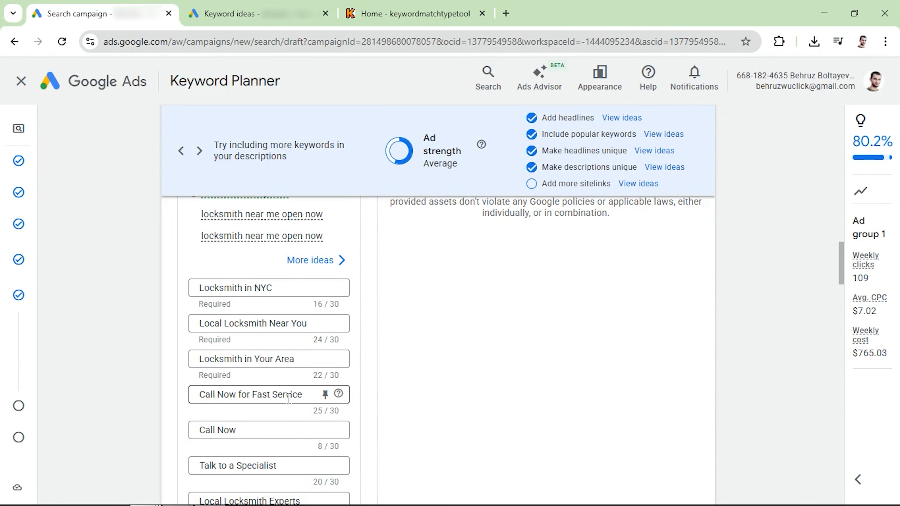
scroll(241, 395, "down", 2)
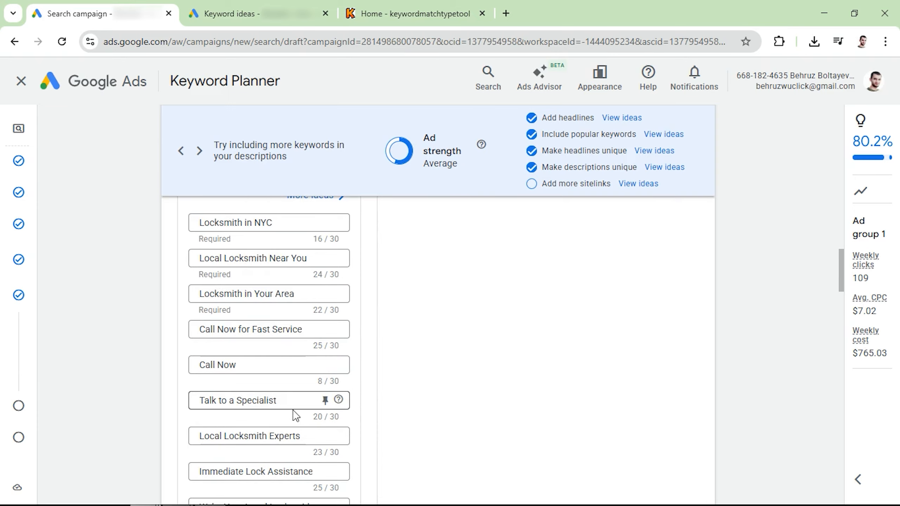
scroll(296, 416, "down", 10)
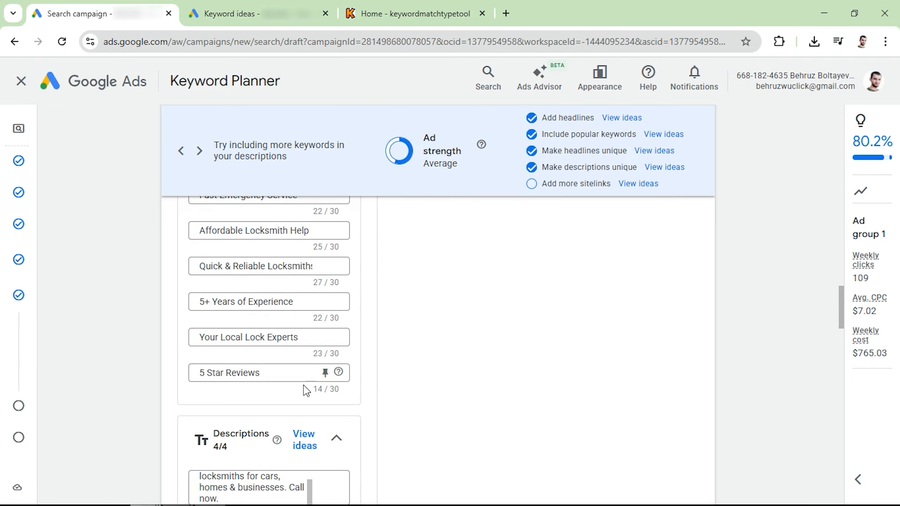
scroll(278, 319, "up", 2)
scroll(277, 326, "down", 9)
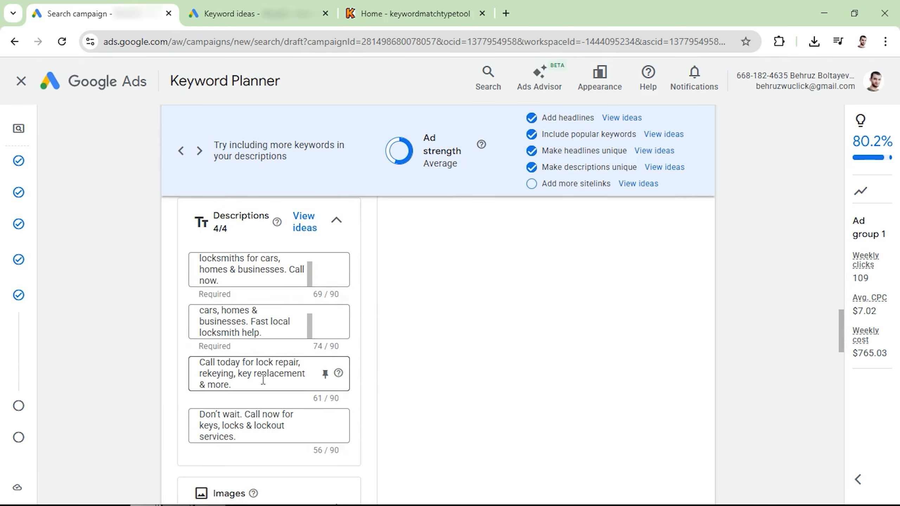
scroll(378, 347, "up", 15)
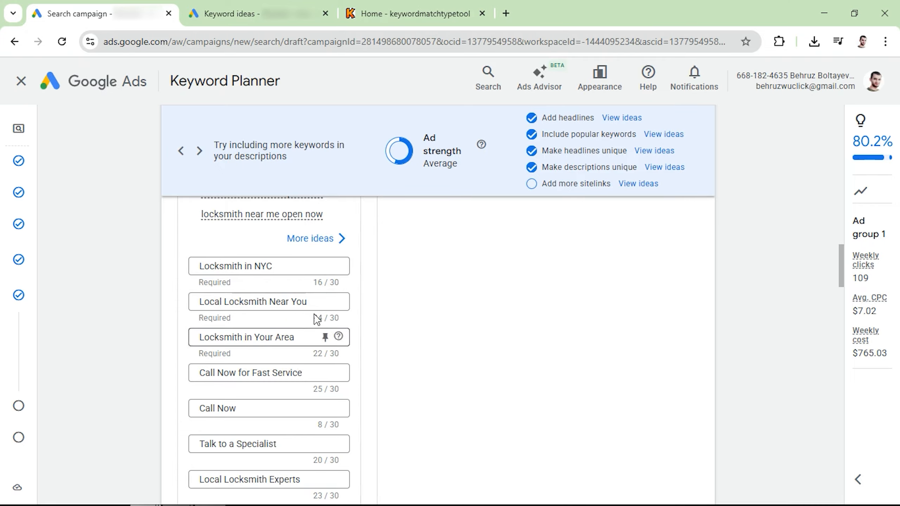
Pin the headlines "Locksmith in NYC", "Local Locksmith Near You" and "Locksmith in Your Area" to position 1.
left_click(326, 267)
left_click(418, 305)
left_click(326, 301)
left_click(359, 289)
left_click(326, 270)
left_click(411, 282)
Pin the headlines "Call Now for Fast Service", "Call Now" and "Talk to a Specialist" to position 2.
left_click(326, 265)
left_click(337, 284)
left_click(418, 373)
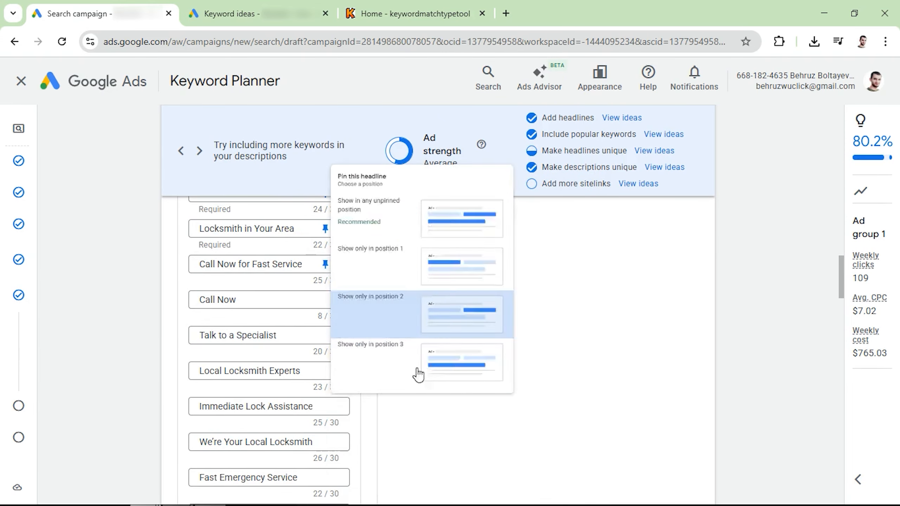
left_click(325, 300)
left_click(420, 284)
left_click(326, 336)
left_click(425, 297)
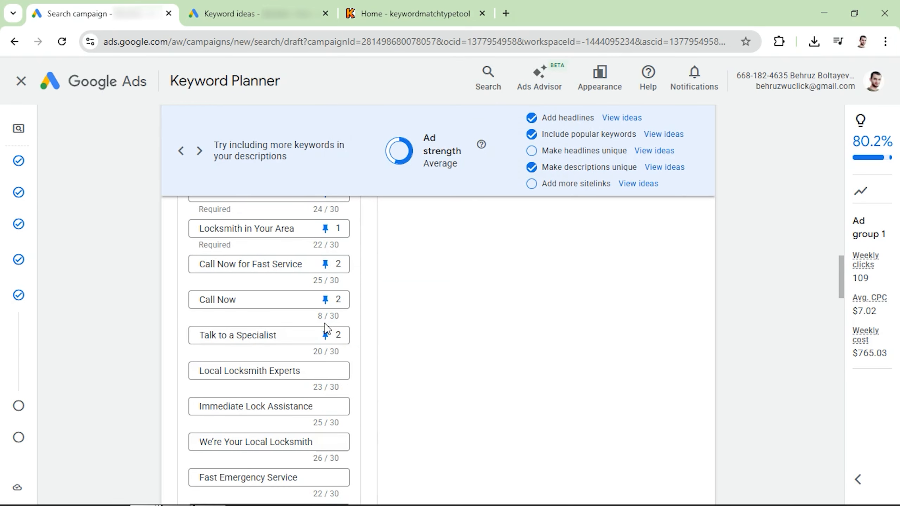
scroll(260, 301, "up", 2)
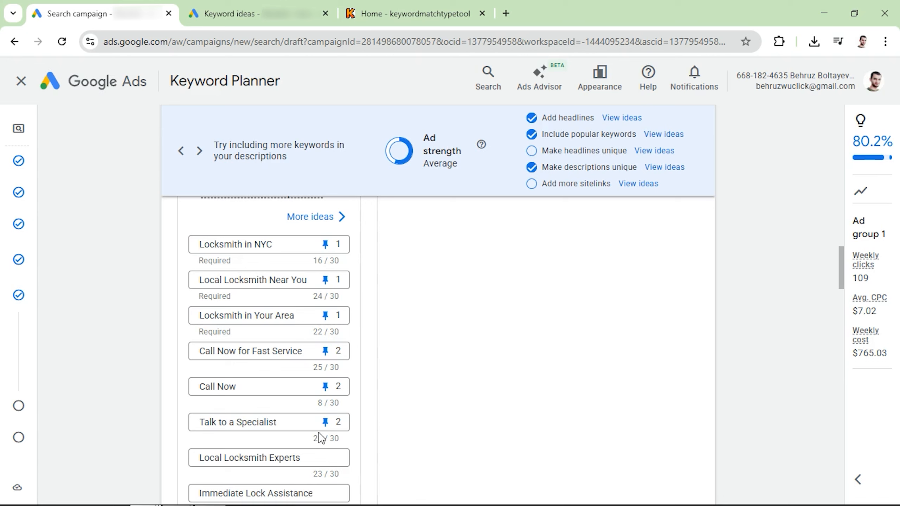
Add locksmith photos from the suggested recent assets to the campaign's images and save the selection.
scroll(320, 438, "down", 18)
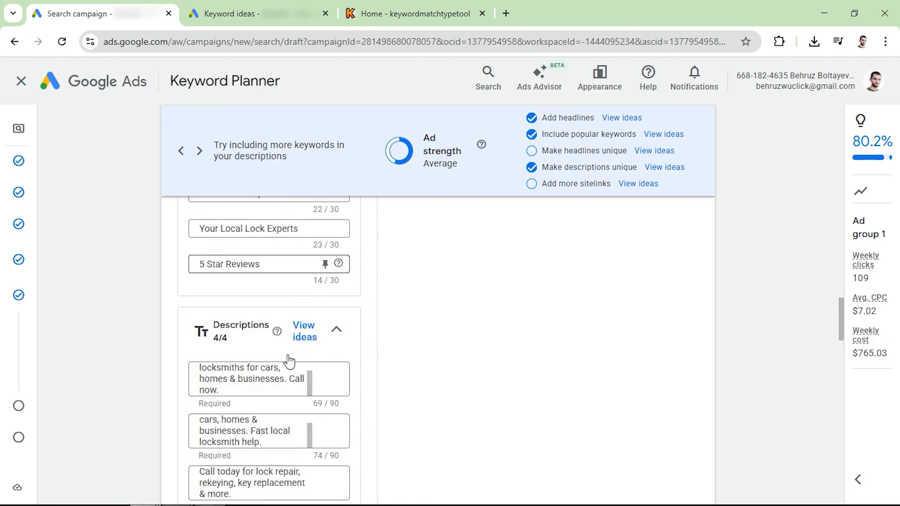
scroll(275, 381, "down", 4)
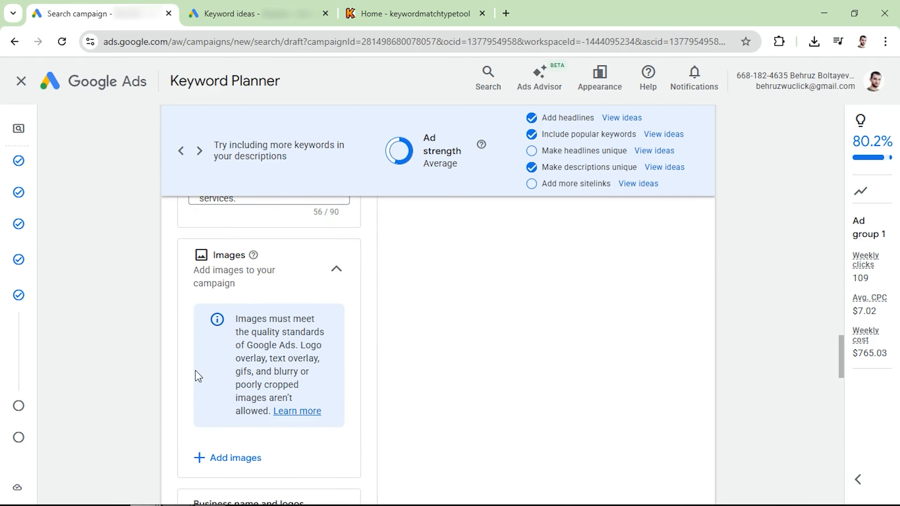
scroll(197, 354, "down", 2)
scroll(200, 349, "up", 1)
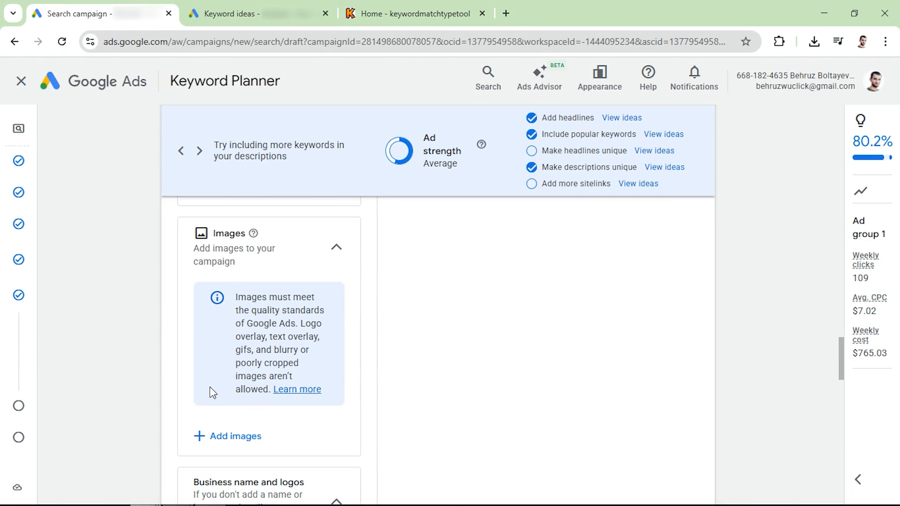
left_click(221, 436)
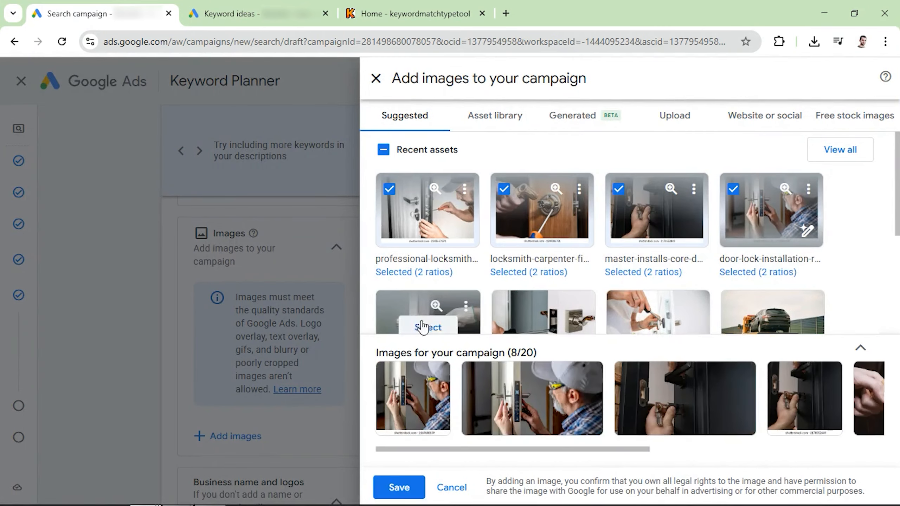
left_click(400, 487)
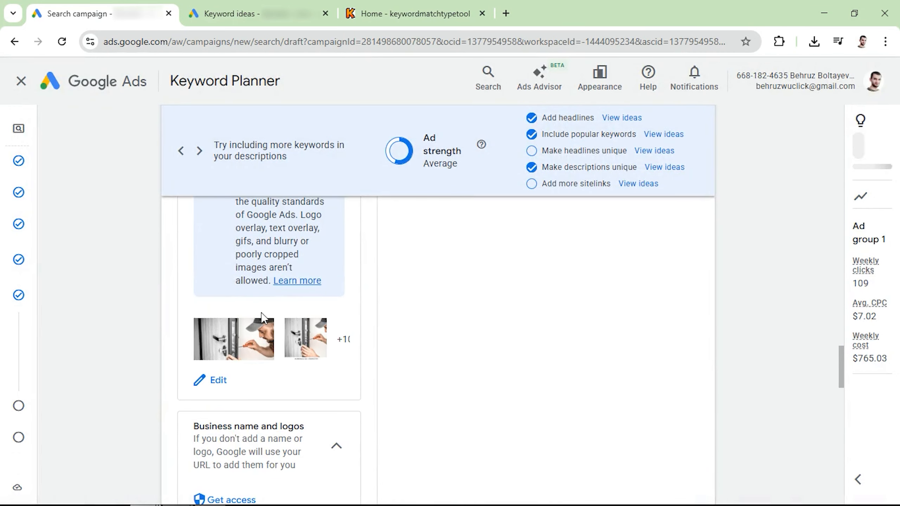
Start creating new campaign sitelinks and enter "About" and "Services" as the first two sitelink texts.
scroll(259, 321, "down", 3)
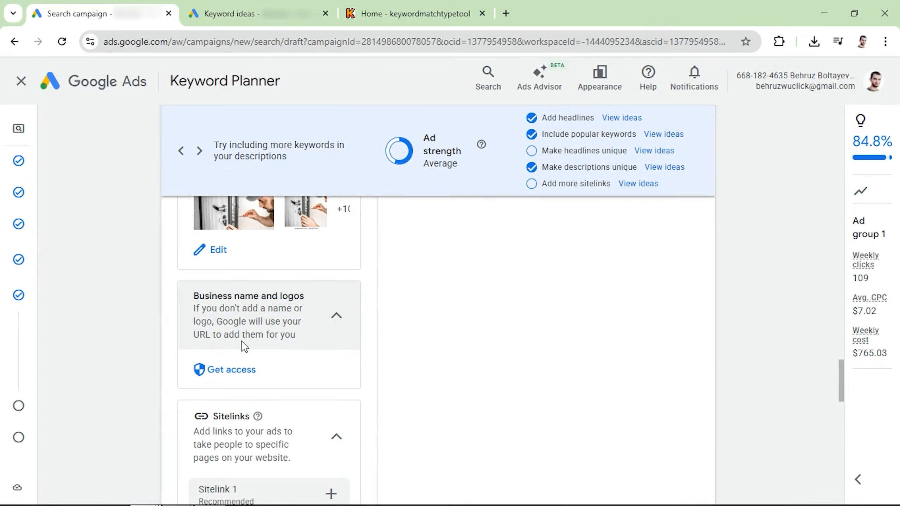
scroll(244, 346, "down", 6)
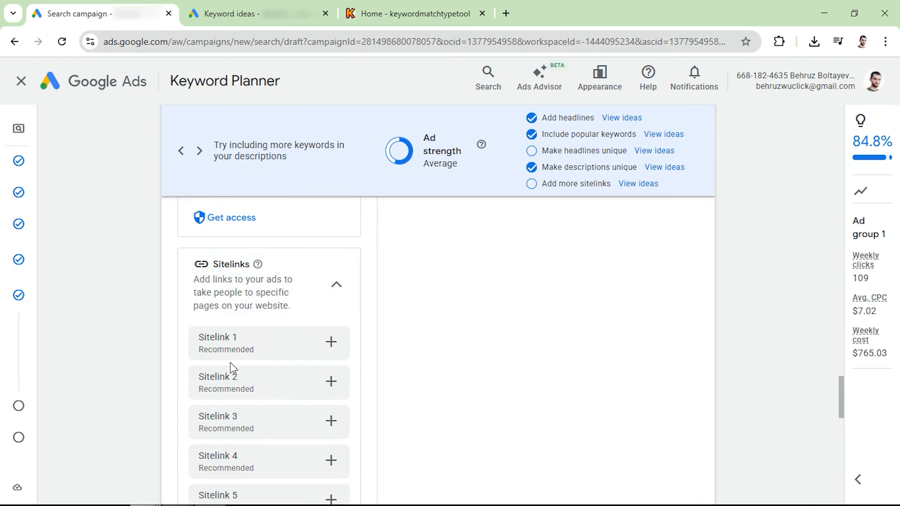
scroll(238, 375, "down", 2)
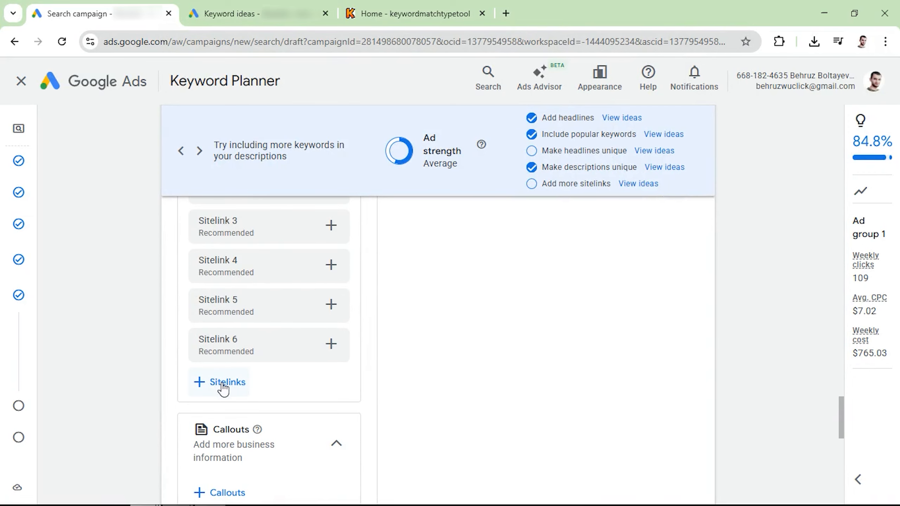
left_click(216, 382)
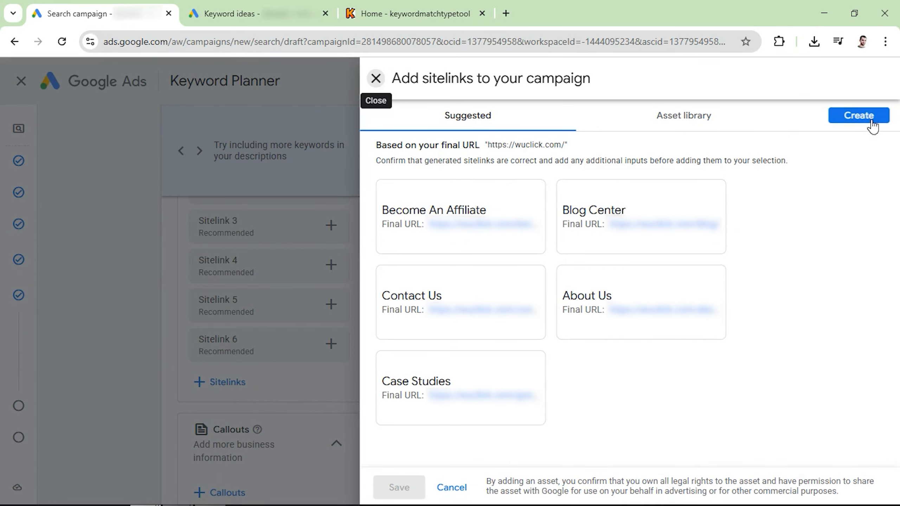
left_click(853, 119)
left_click(248, 194)
type("About")
left_click(264, 381)
type("Services")
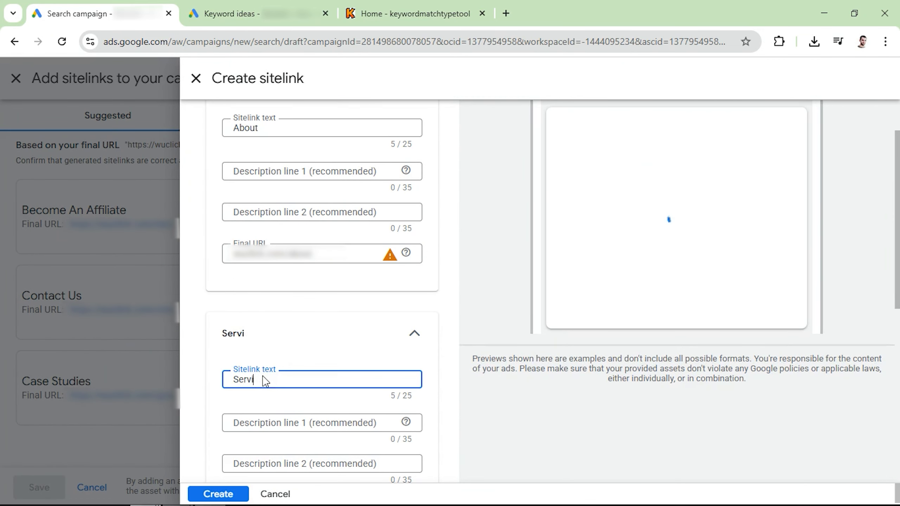
Enter "Contact" and "Reviews" as the remaining sitelink texts, then create and save the campaign's sitelinks.
left_click(262, 368)
type("Contact")
left_click(253, 405)
type("Re")
type("views")
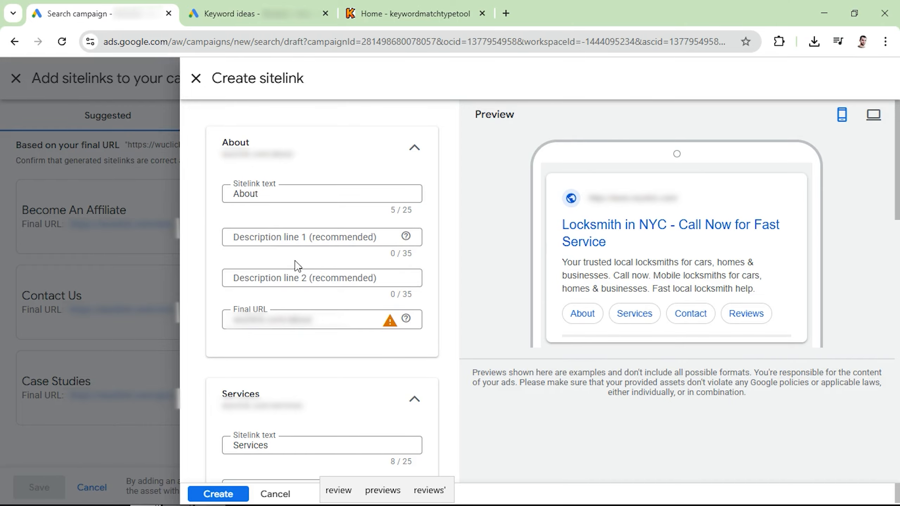
left_click(215, 495)
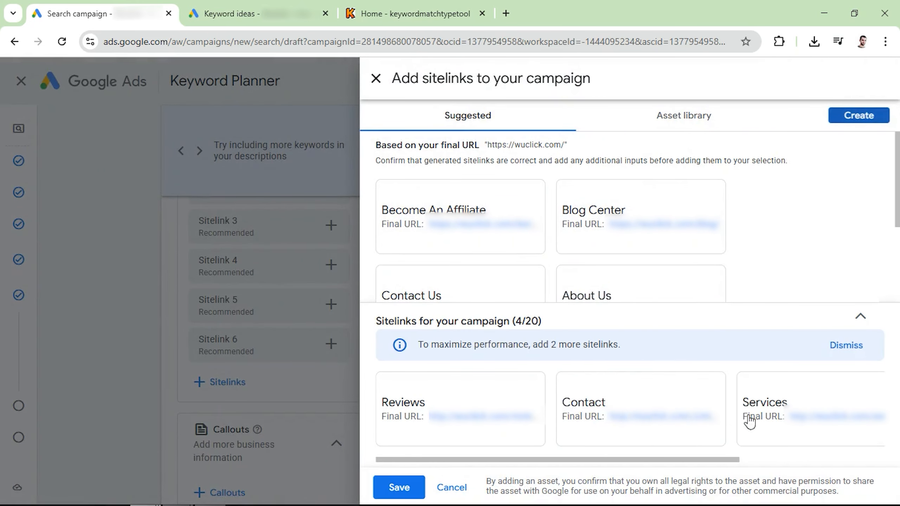
left_click(398, 488)
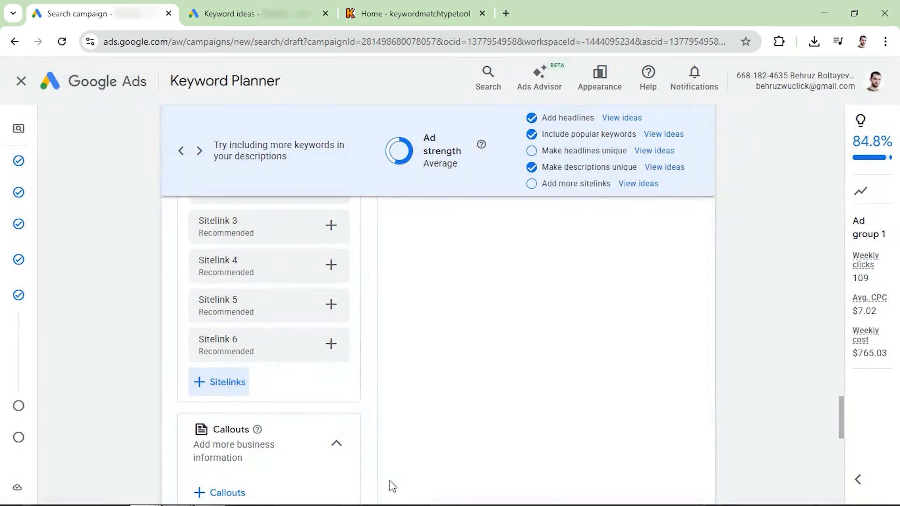
Select the campaign callouts Trusted service, 5 Star Reviews, Certified experts, Free Quotes, Quick Services and No Hidden Fees.
scroll(273, 392, "down", 5)
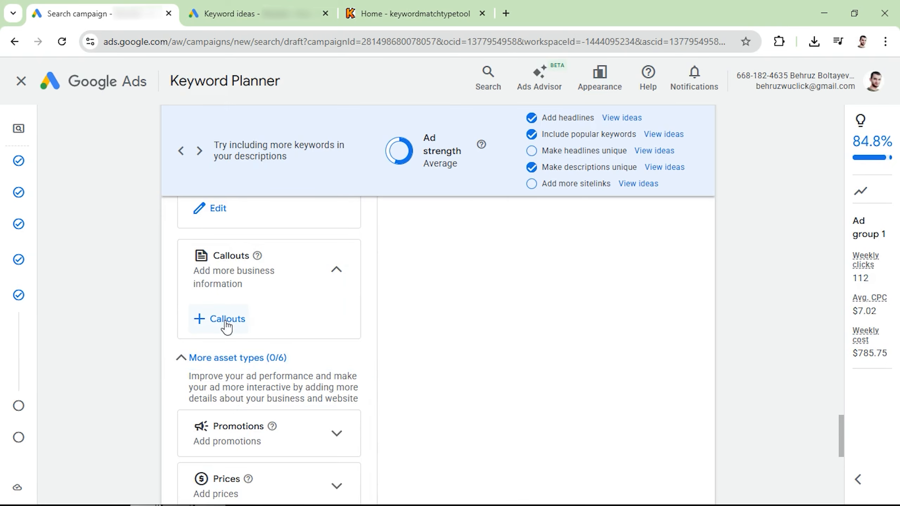
left_click(225, 327)
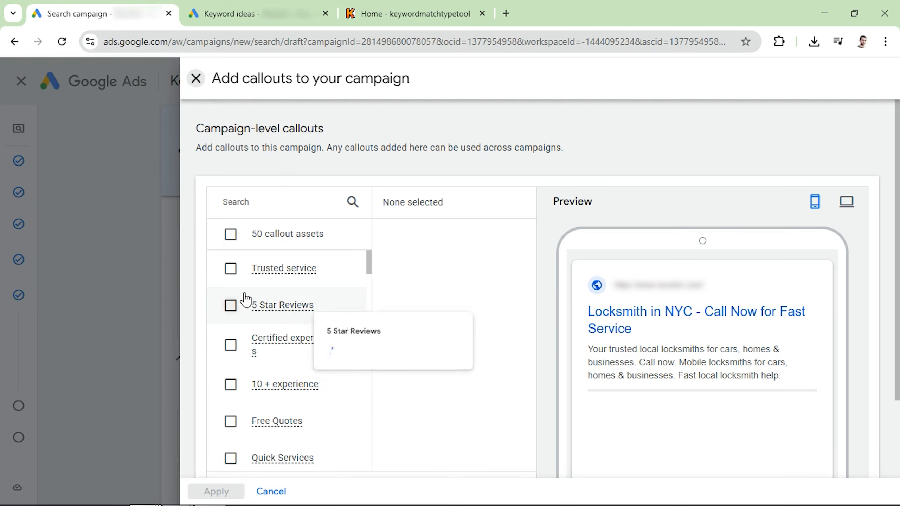
scroll(468, 358, "down", 3)
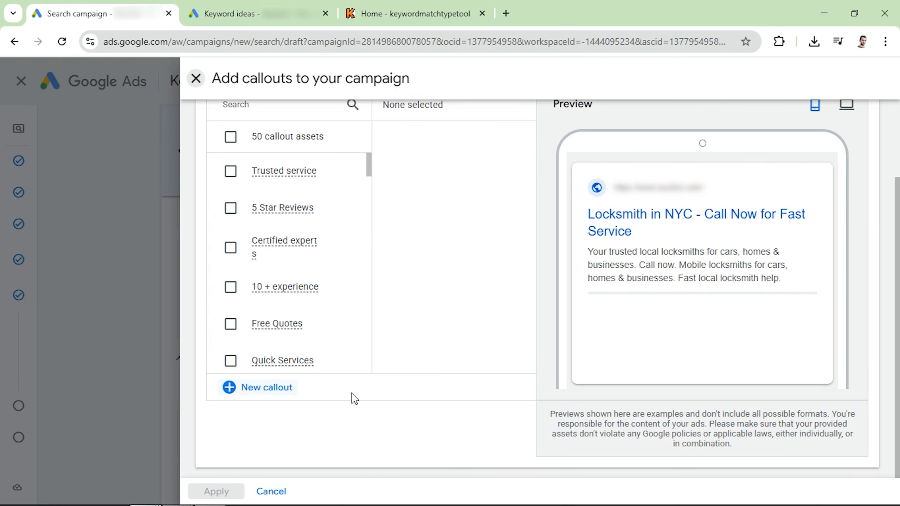
scroll(398, 388, "up", 3)
left_click(231, 269)
left_click(230, 305)
left_click(230, 345)
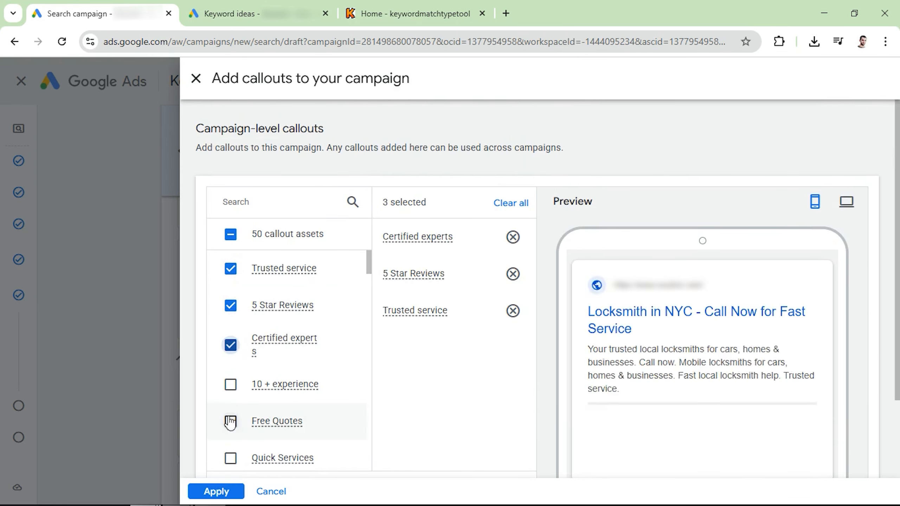
left_click(230, 421)
left_click(230, 458)
scroll(233, 447, "down", 1)
left_click(231, 453)
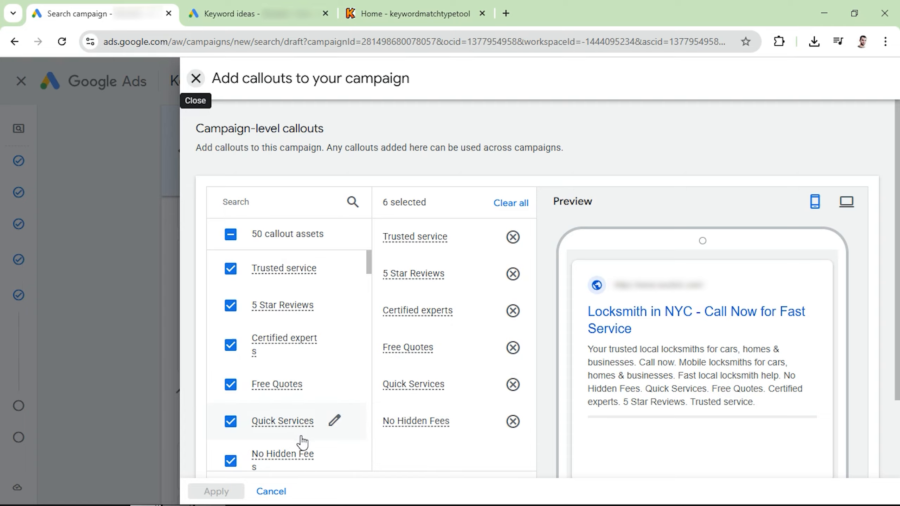
Replace the "No Hidden Fees" callout with "Fast & Reliable Service" and apply the callout selection.
left_click(230, 461)
scroll(232, 425, "down", 3)
left_click(232, 405)
left_click(231, 404)
scroll(234, 390, "down", 4)
scroll(236, 387, "down", 3)
left_click(231, 405)
scroll(345, 296, "up", 5)
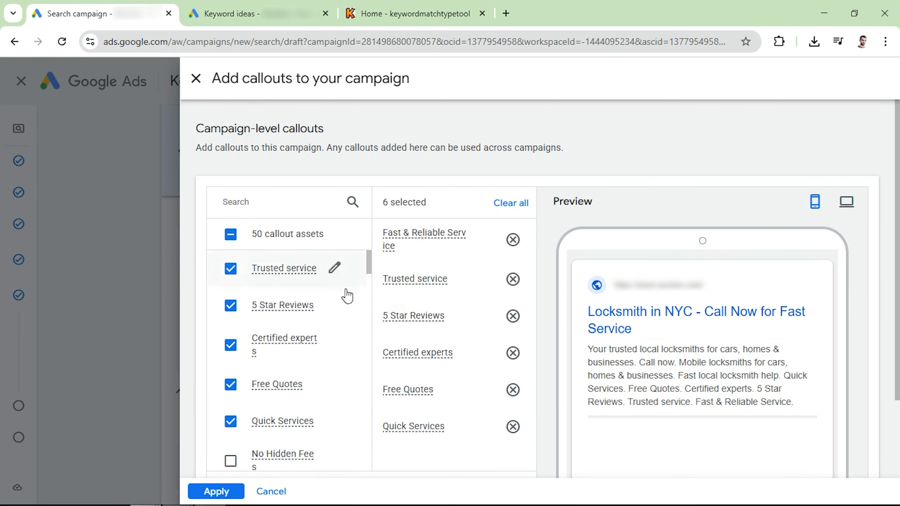
left_click(213, 491)
Create a structured snippet with the header Types and the values Automotive, Residential and Commercial.
scroll(236, 376, "down", 4)
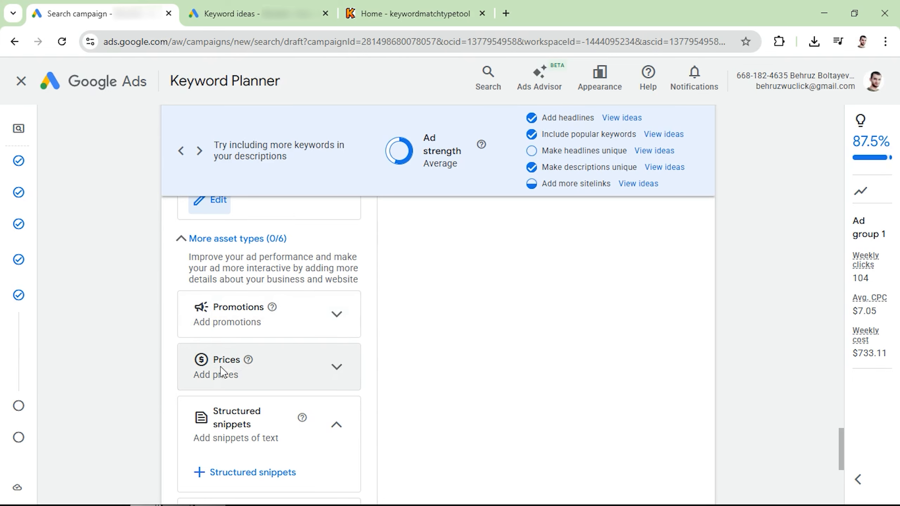
scroll(270, 387, "down", 2)
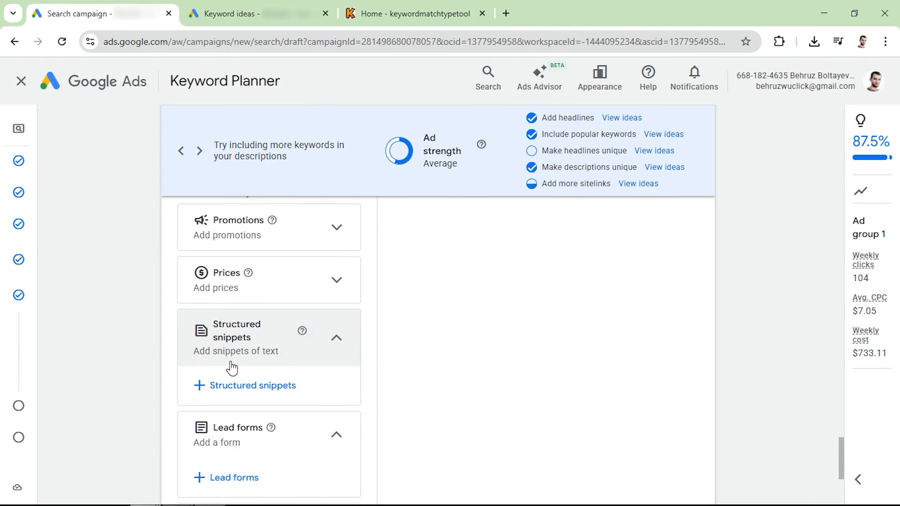
left_click(226, 397)
left_click(859, 117)
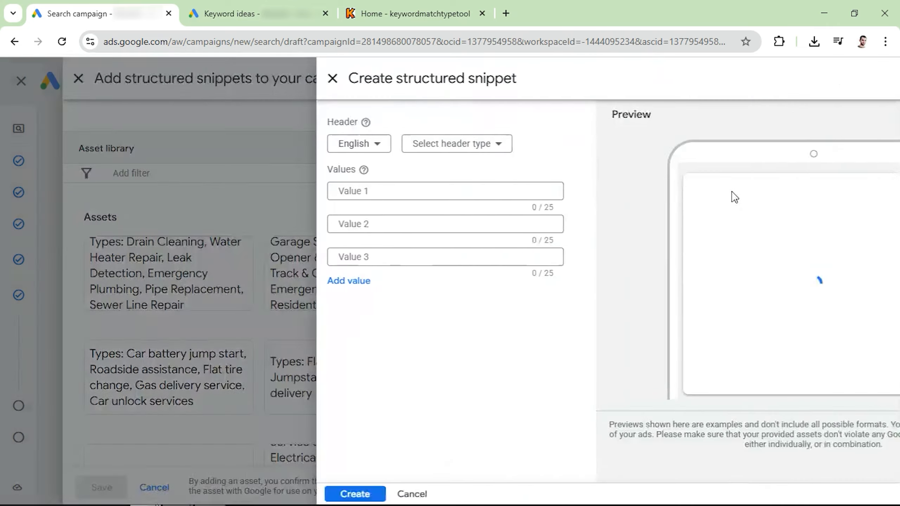
left_click(308, 144)
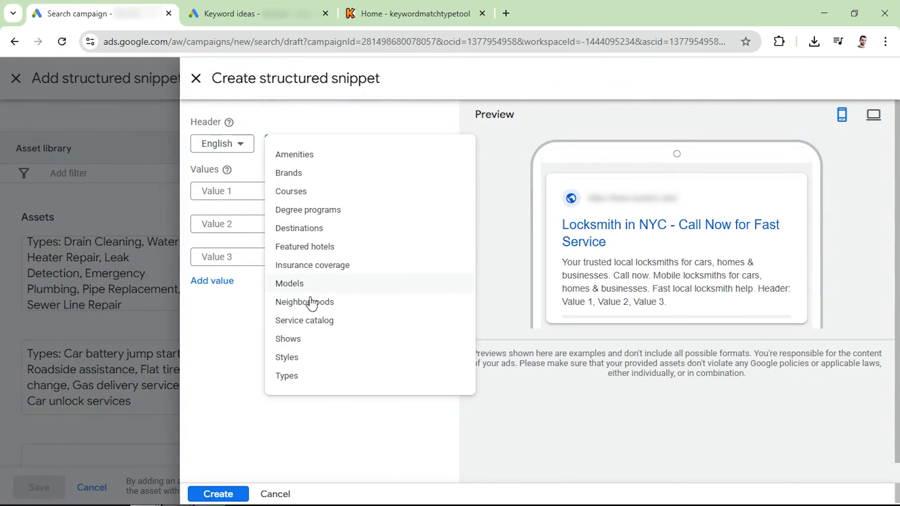
left_click(291, 381)
left_click(242, 192)
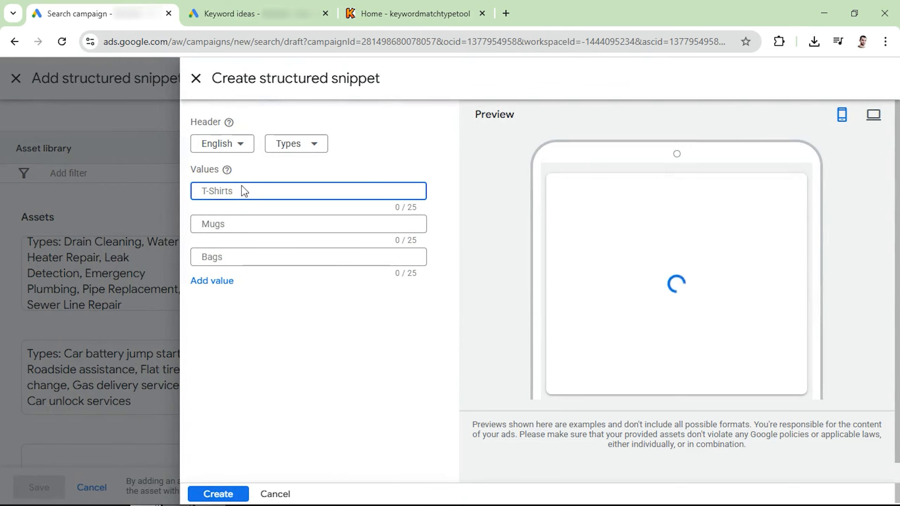
type("Automotive")
left_click(234, 223)
type("Residential")
left_click(231, 257)
type("Commercial")
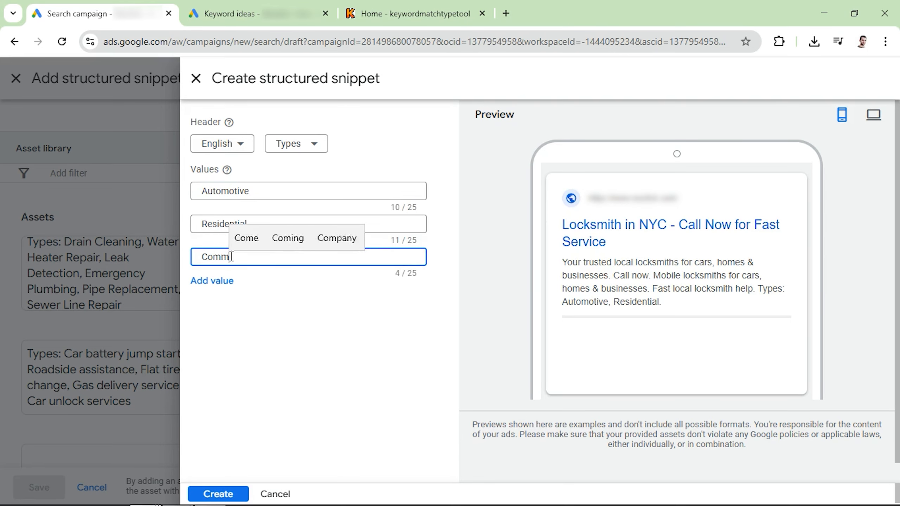
Add "Emergency Services" as the structured snippet's fourth value, then create and save the snippet to the campaign.
left_click(219, 281)
type("Emergency Locksmith")
key("BackSpace")
key("BackSpace")
key("BackSpace")
key("BackSpace")
key("BackSpace")
key("BackSpace")
key("BackSpace")
key("BackSpace")
key("BackSpace")
type("Services")
left_click(247, 344)
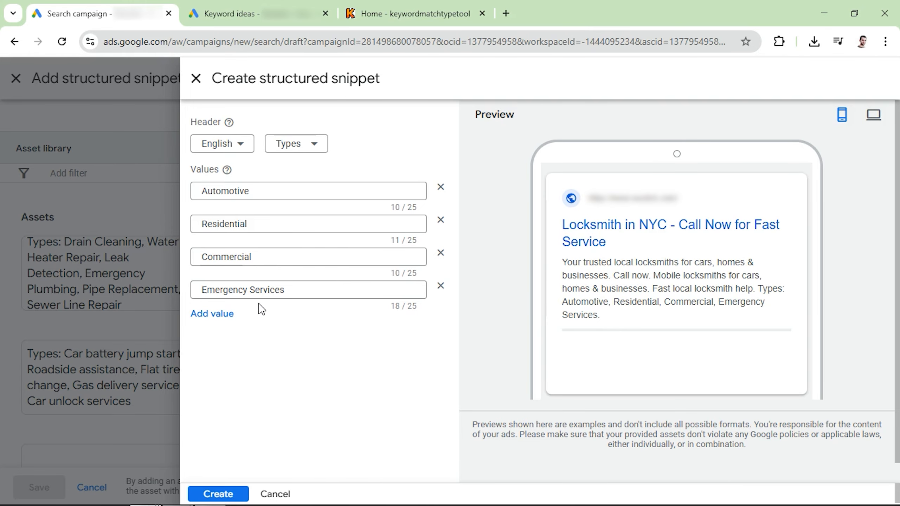
left_click(219, 493)
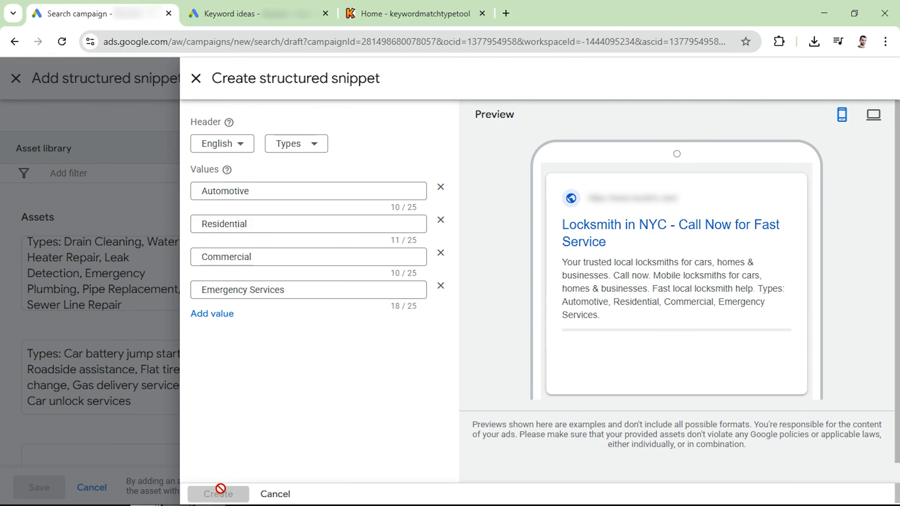
left_click(399, 489)
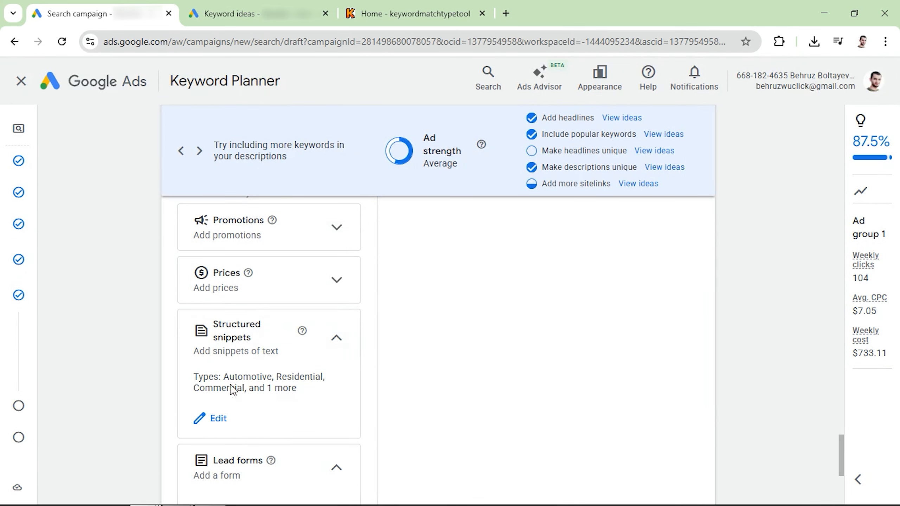
Skip the lead forms and apps assets and continue from the ad form to the campaign's budget.
scroll(232, 368, "down", 5)
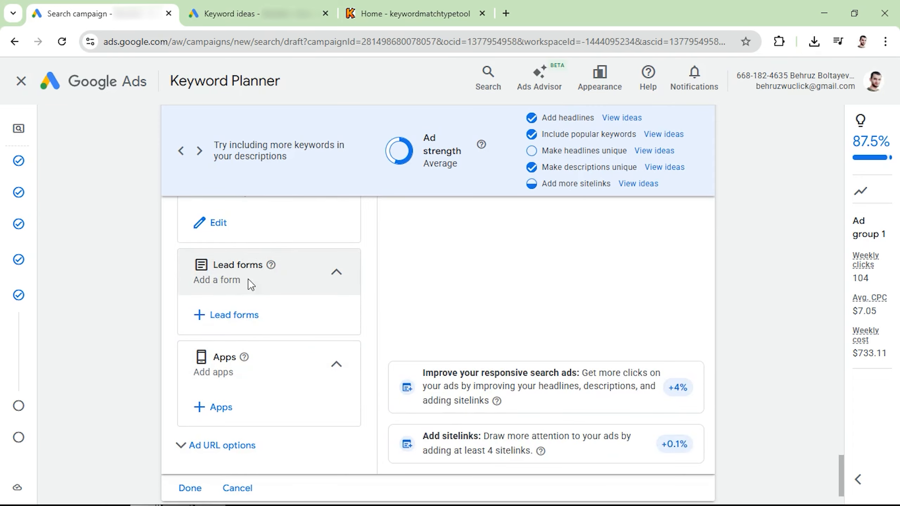
scroll(247, 380, "down", 2)
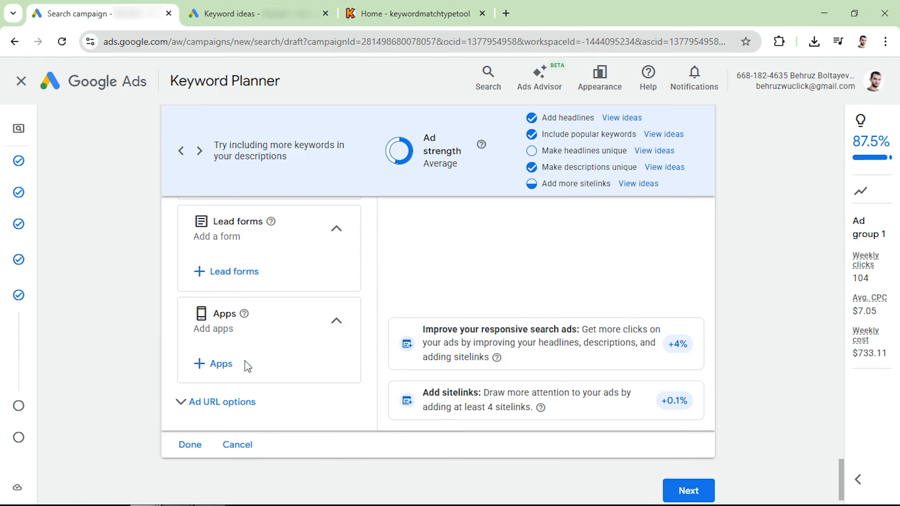
left_click(688, 460)
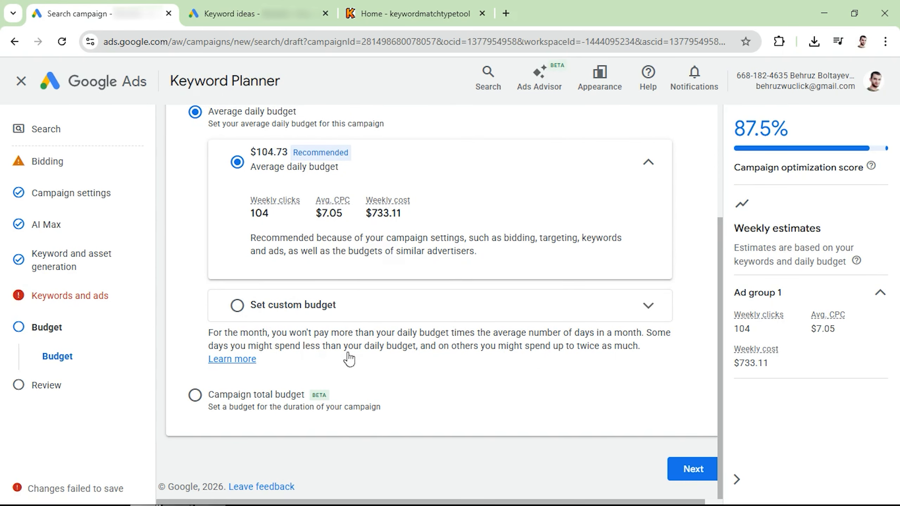
Request a policy exception for the flagged locksmith keywords in the ad group and continue to the campaign's budget.
left_click(61, 301)
scroll(419, 245, "up", 4)
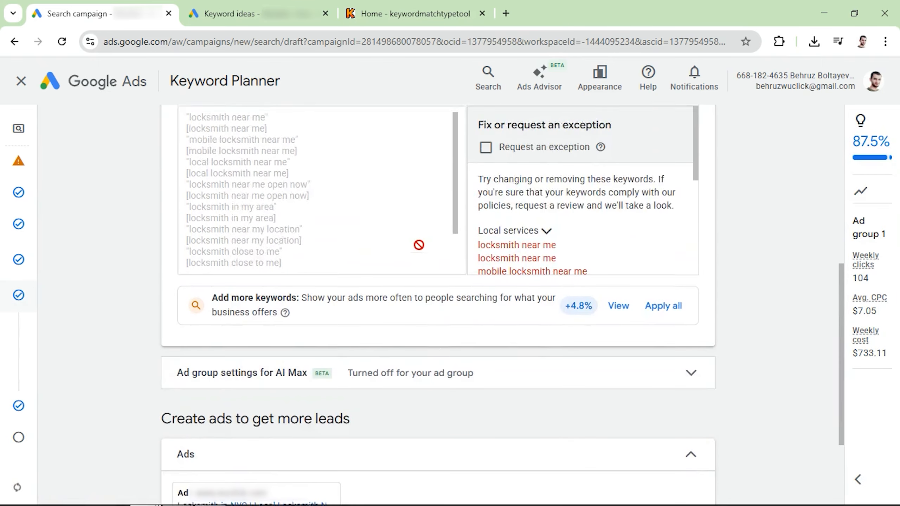
scroll(418, 245, "up", 1)
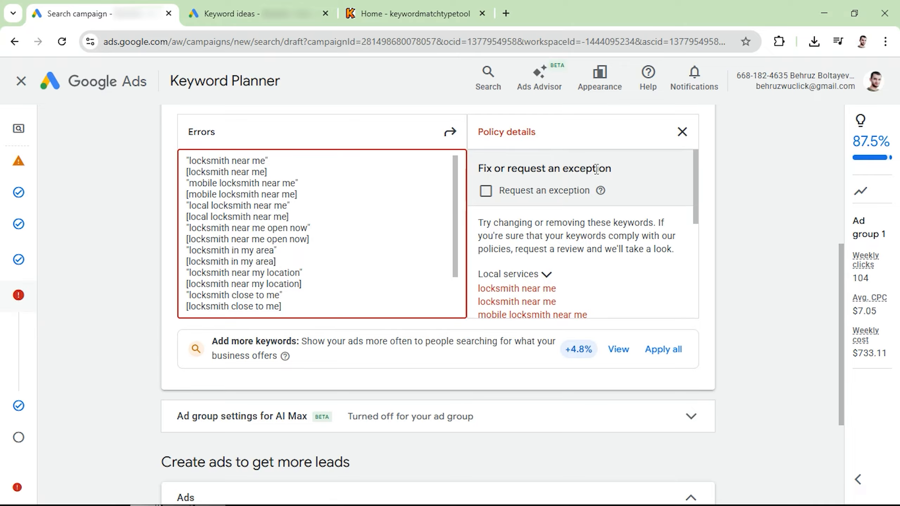
scroll(269, 253, "up", 4)
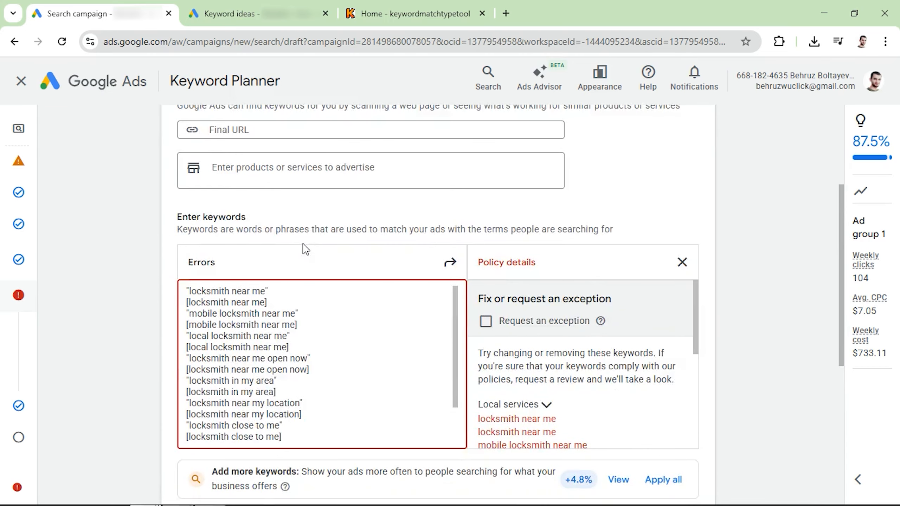
scroll(306, 249, "down", 2)
left_click(487, 279)
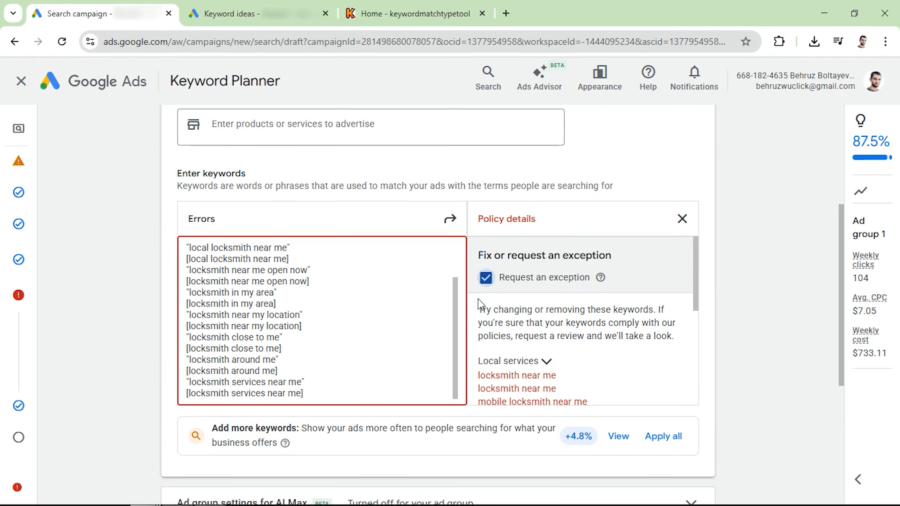
scroll(412, 382, "down", 6)
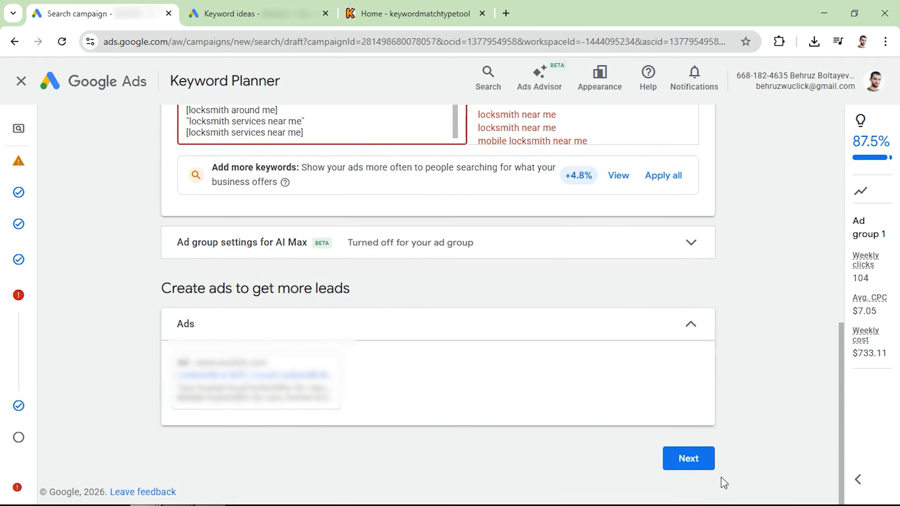
left_click(696, 465)
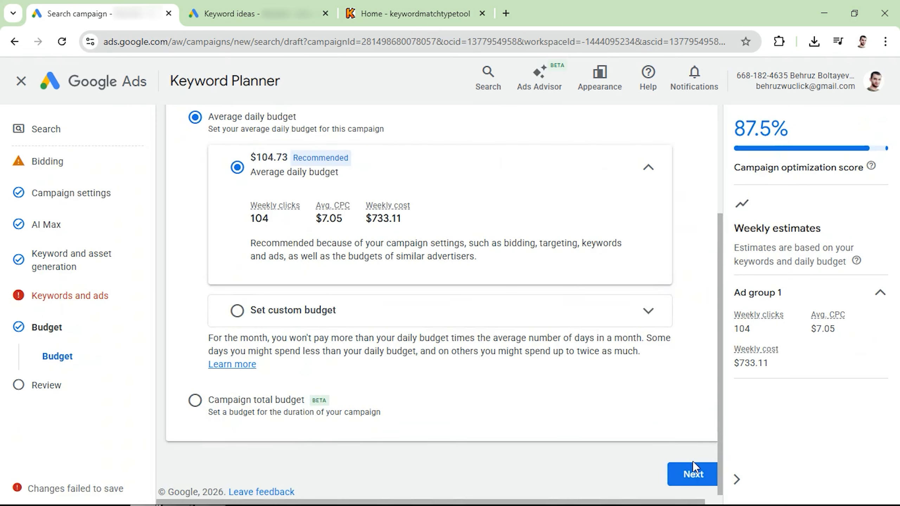
Set a custom average daily budget of $105 for the campaign and continue to the review.
left_click(237, 311)
left_click(311, 257)
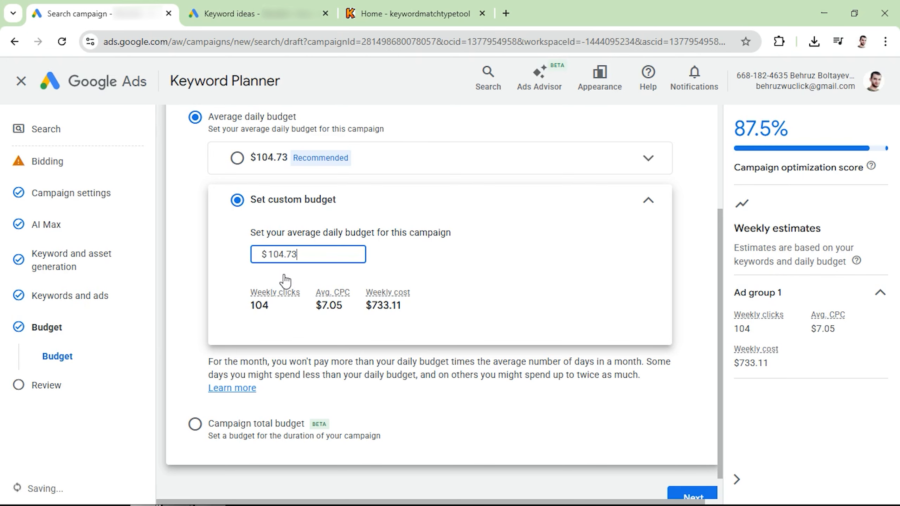
key("ctrl+a")
type("105")
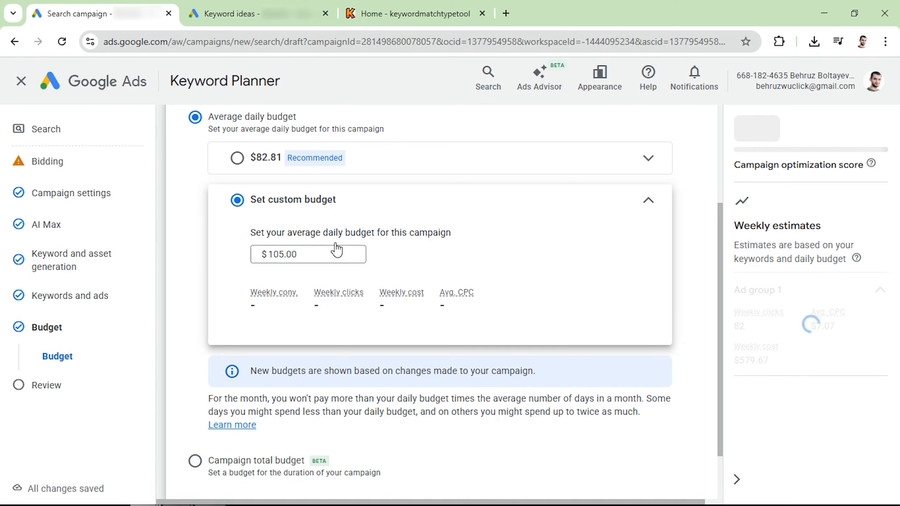
scroll(355, 258, "down", 4)
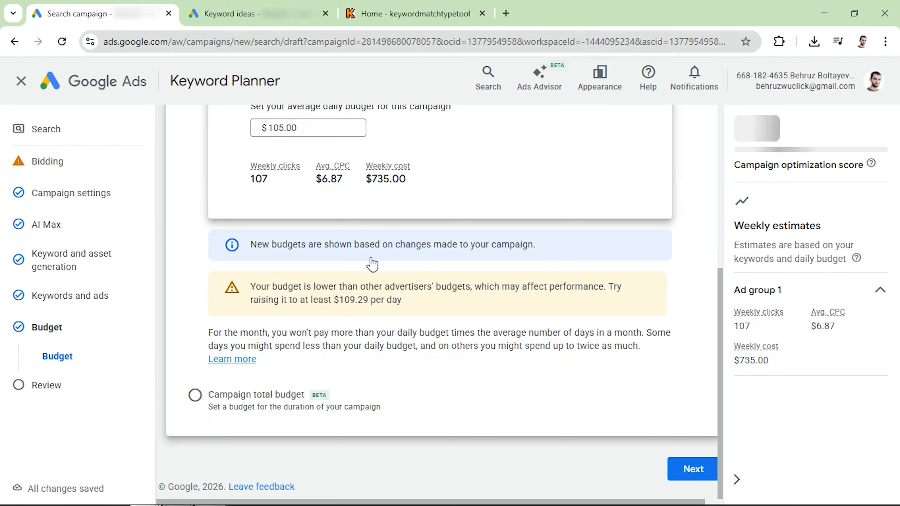
left_click(674, 472)
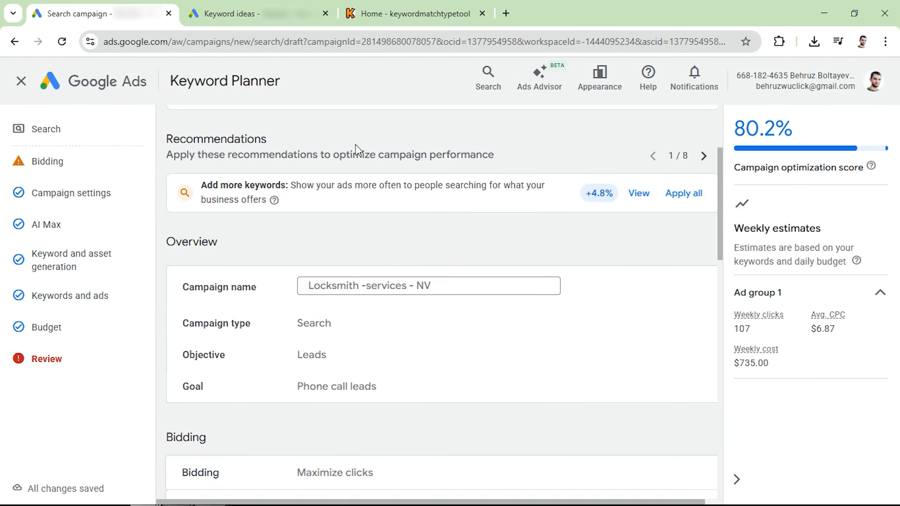
Go through the campaign's review summary and publish the campaign.
scroll(323, 136, "down", 5)
scroll(323, 137, "down", 15)
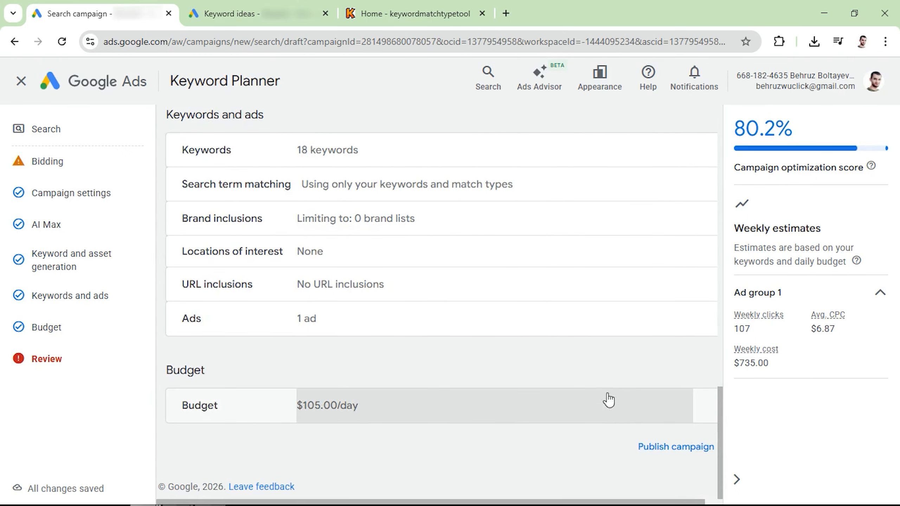
left_click(666, 449)
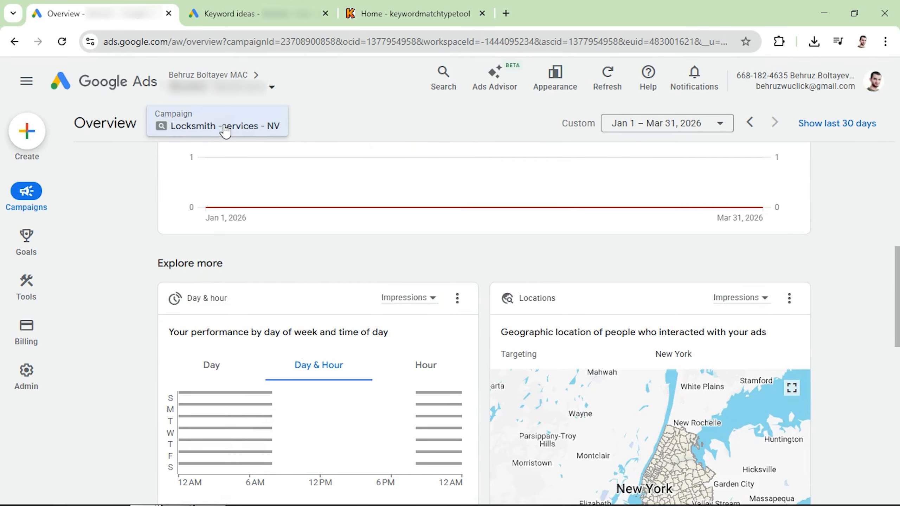
Show the campaigns list and pause the "Locksmith -services - NV" campaign.
mouse_move(28, 206)
left_click(115, 203)
left_click(119, 229)
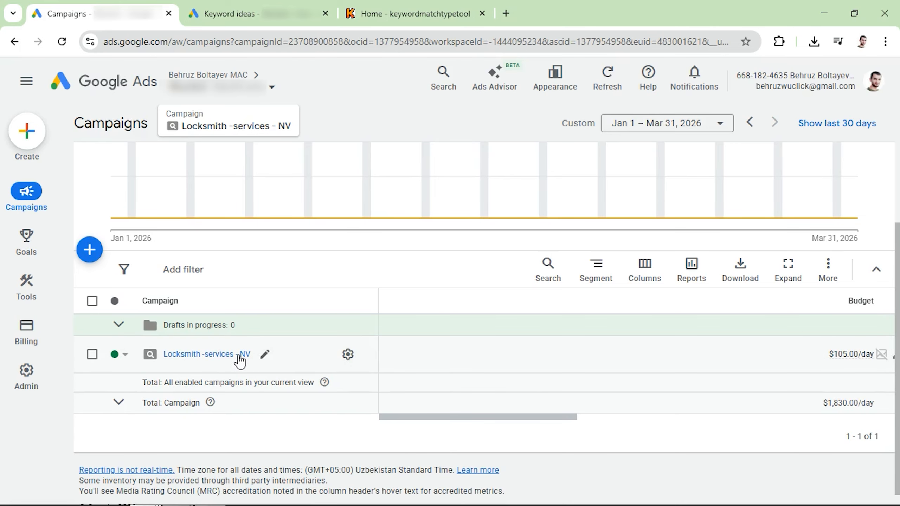
left_click(126, 356)
left_click(136, 395)
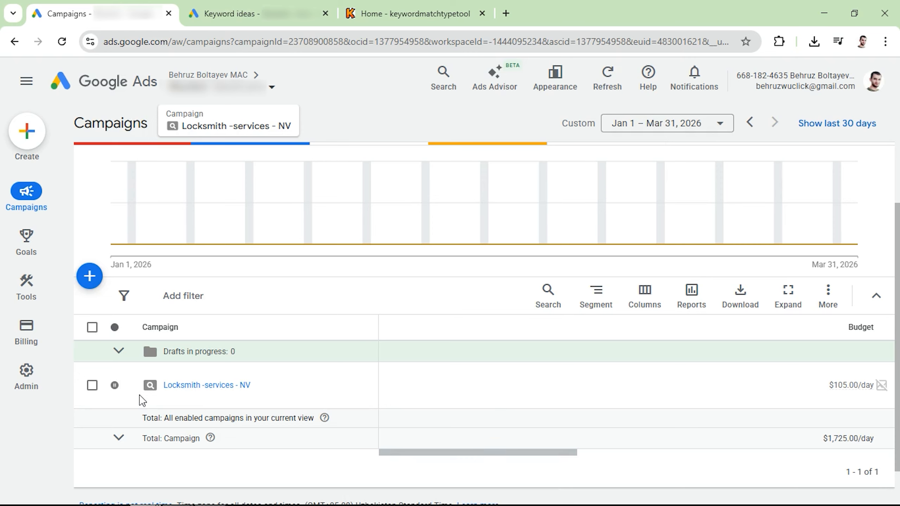
Open the conversion goals summary and examine the submit lead form and phone call lead conversion actions.
mouse_move(25, 260)
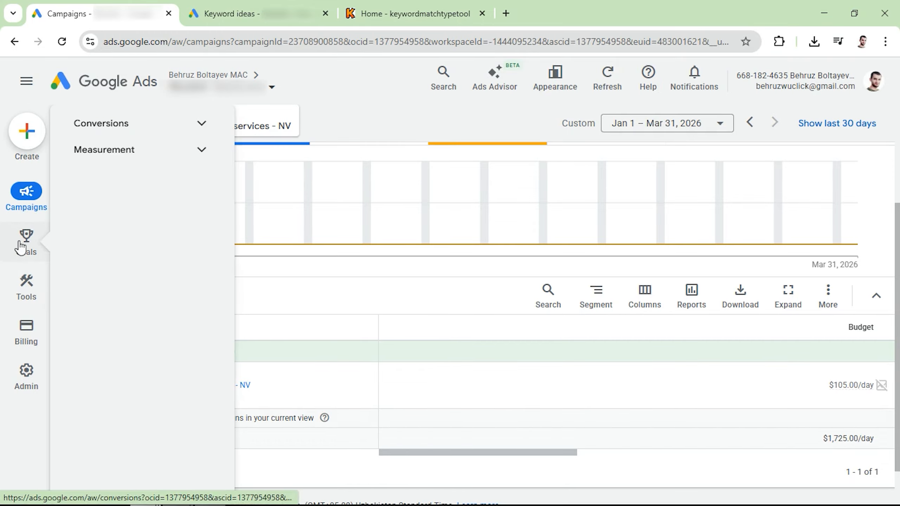
left_click(116, 130)
left_click(119, 151)
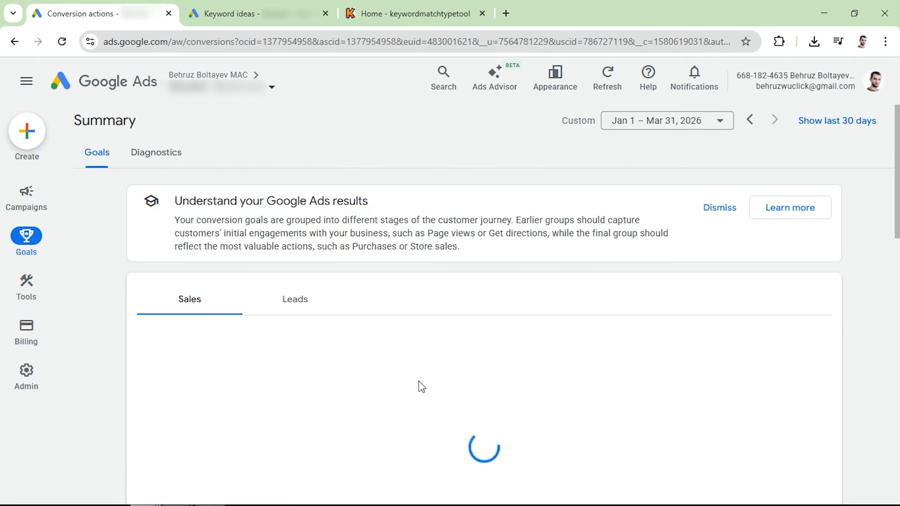
scroll(421, 386, "down", 15)
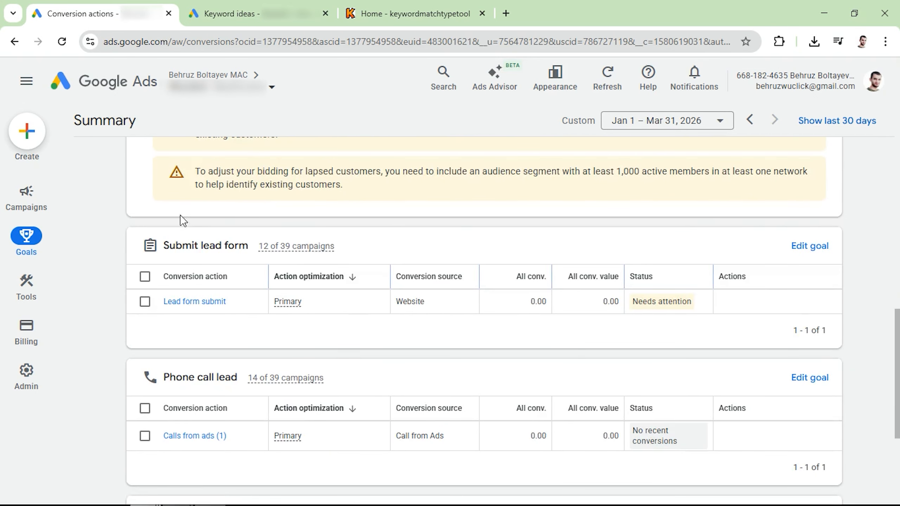
scroll(197, 334, "down", 3)
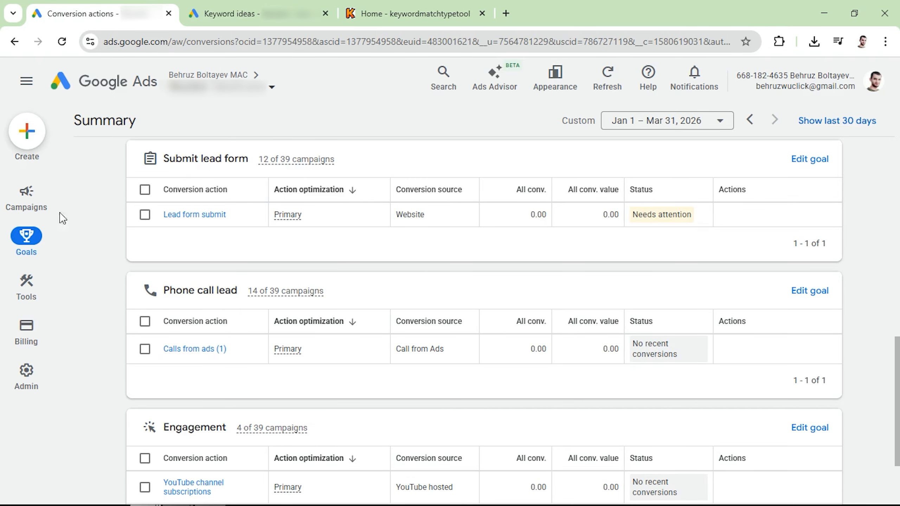
Return to the campaigns list and open the ad groups of the "Locksmith -services - NV" campaign.
mouse_move(26, 196)
left_click(88, 230)
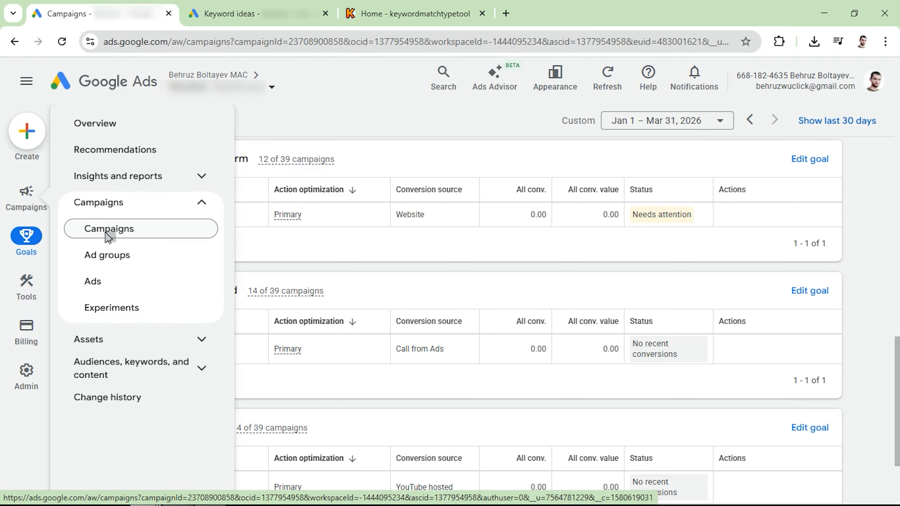
scroll(134, 252, "down", 5)
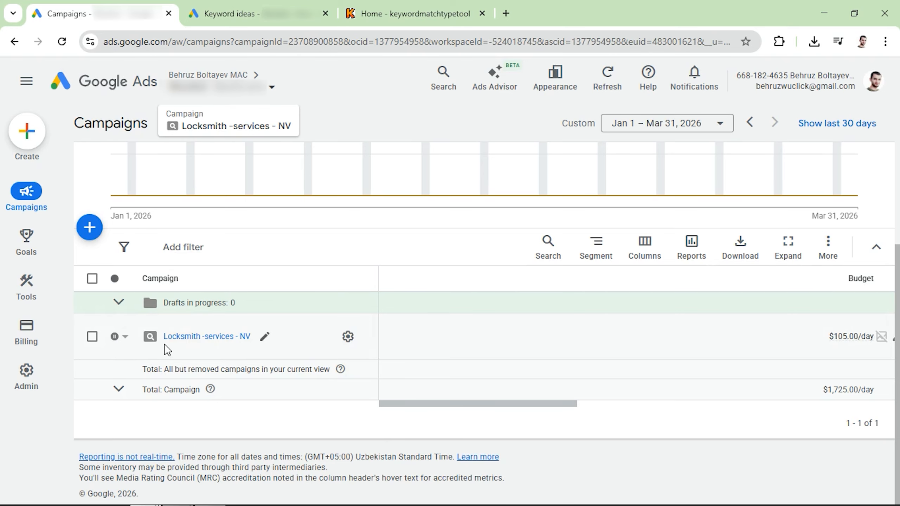
left_click(199, 339)
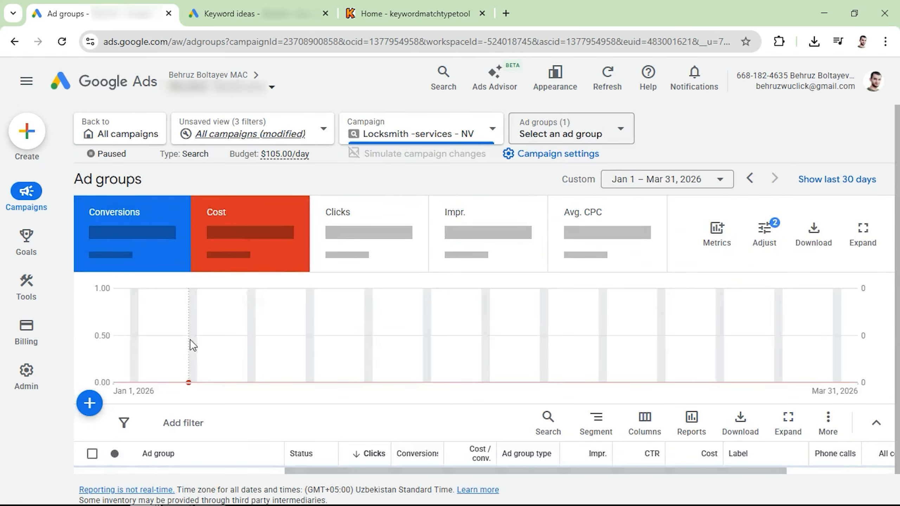
Rename the campaign's ad group as "Locksmith services (generic)" and save the name.
scroll(191, 344, "down", 5)
left_click(195, 339)
triple_click(196, 357)
type("Locksmith services (generic")
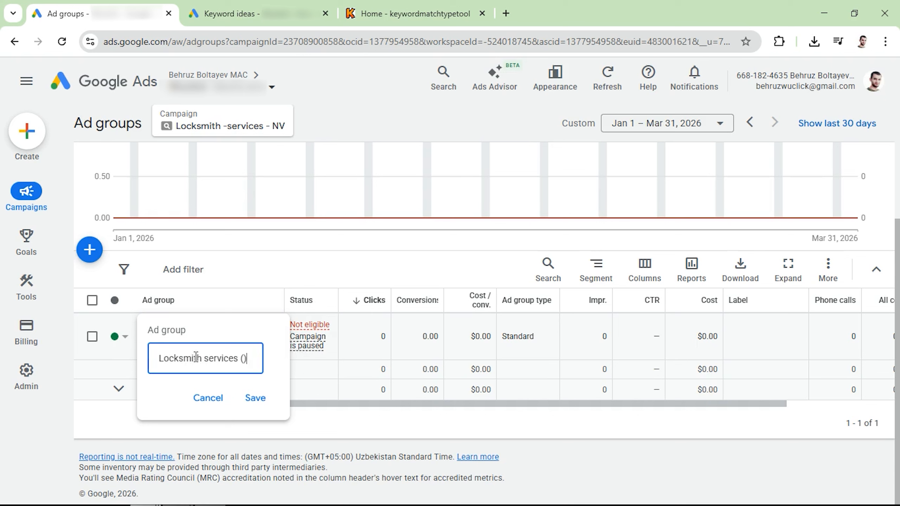
type(")")
key("Return")
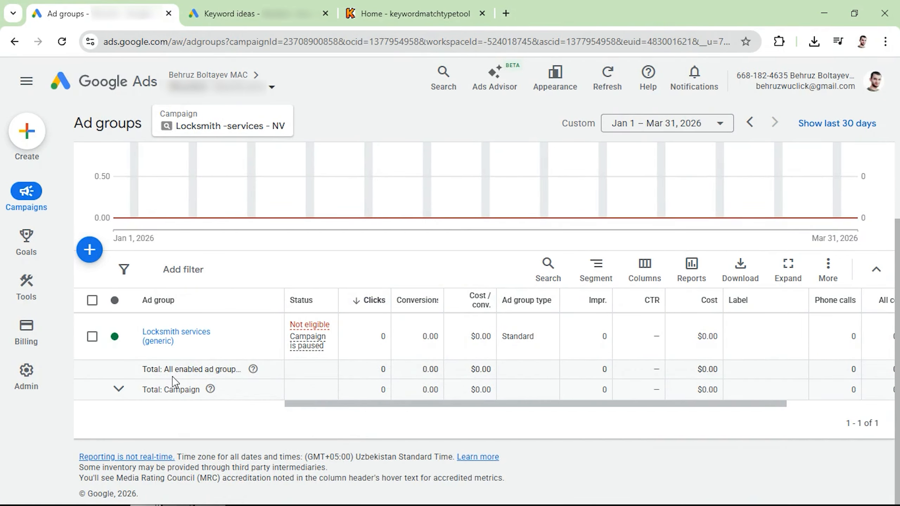
left_click(92, 337)
left_click(164, 273)
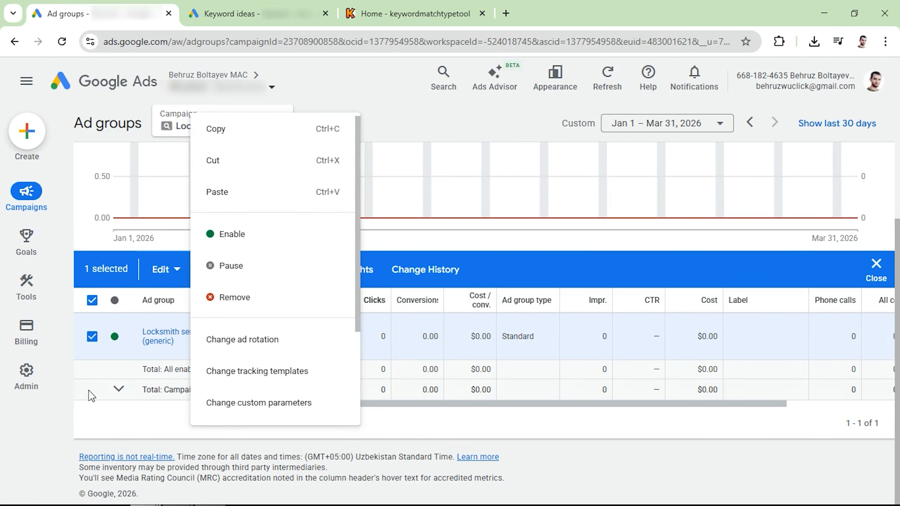
left_click(93, 335)
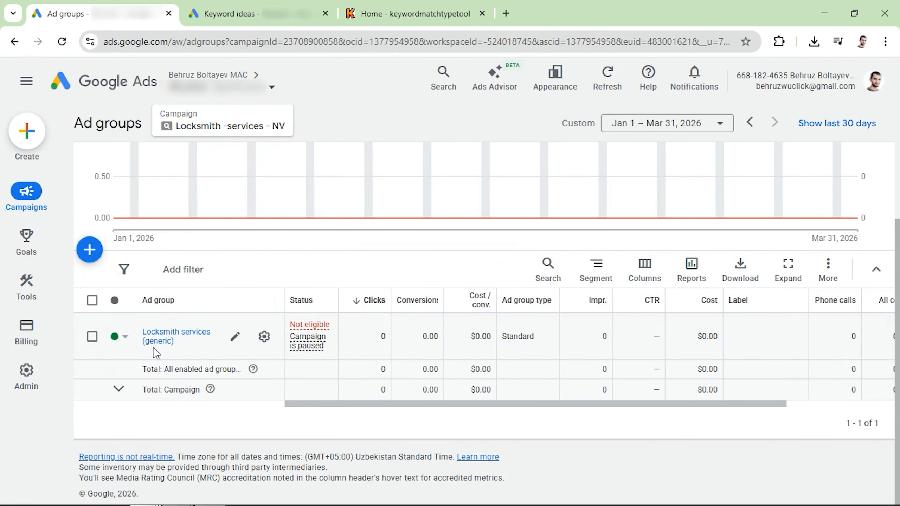